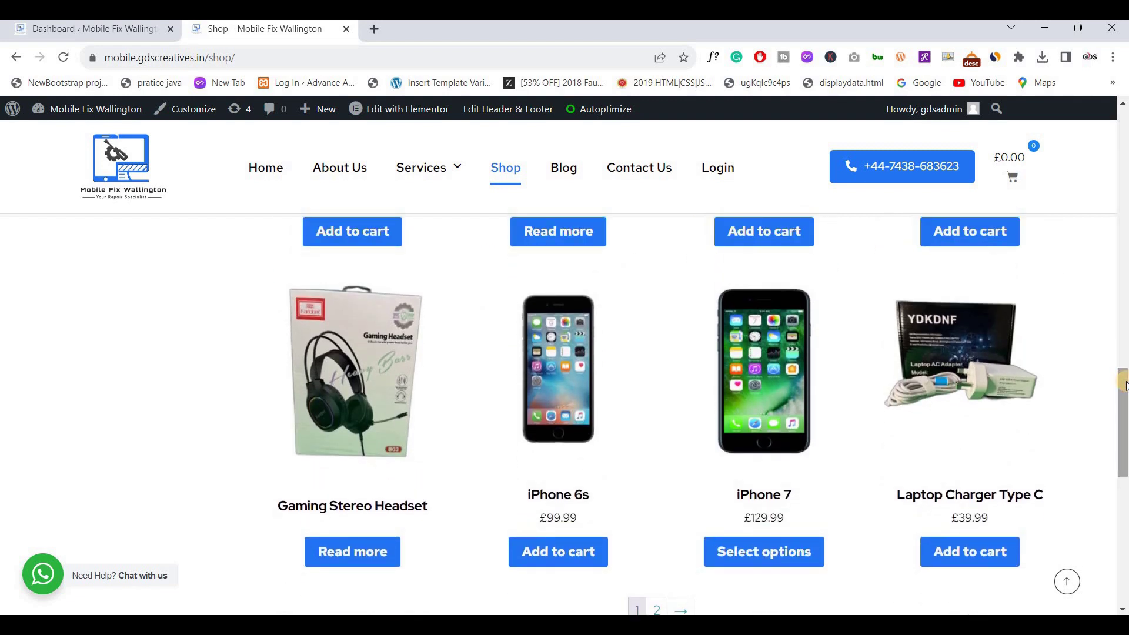
Examine the products listed on the Mobile Fix Wallington shop page.
left_click_drag(1125, 387, 1124, 269)
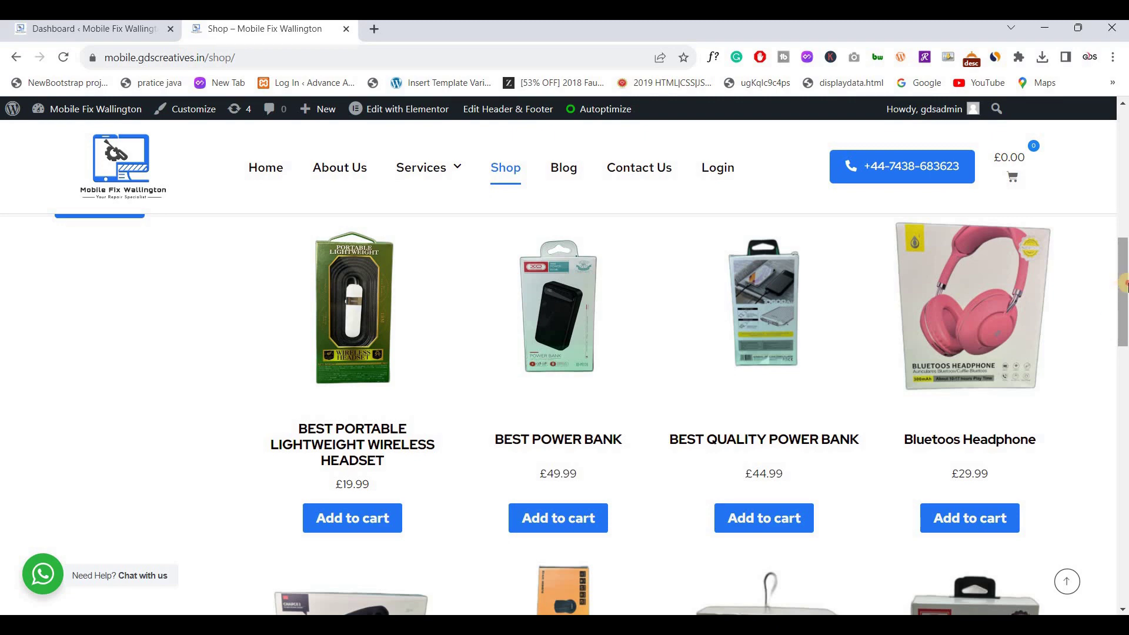
scroll(254, 411, "down", 1)
scroll(271, 405, "up", 5)
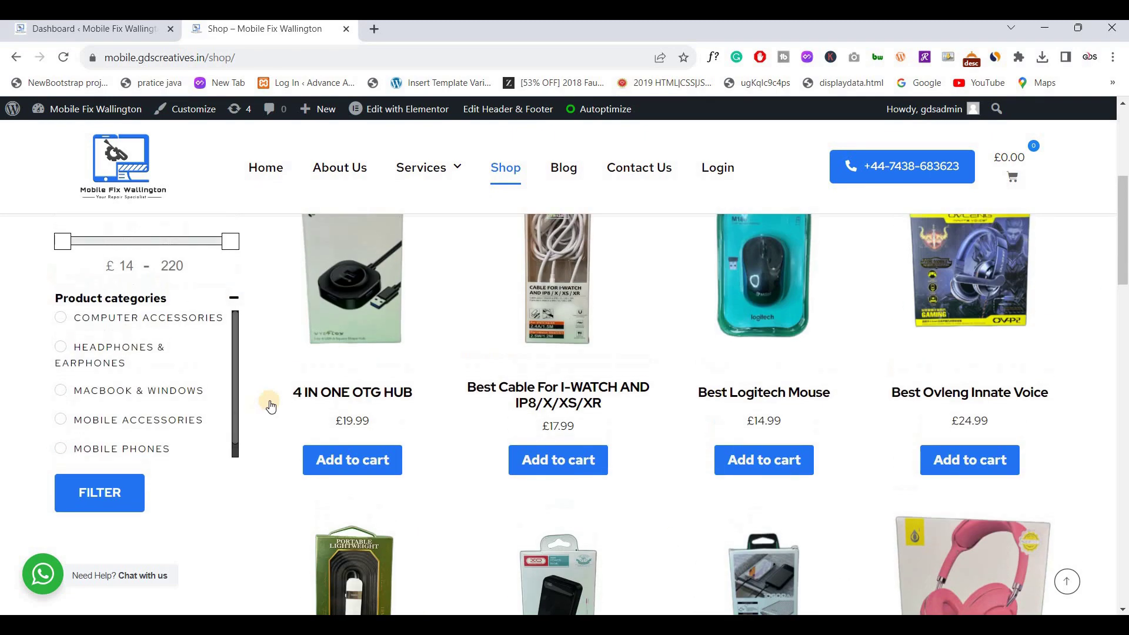
scroll(270, 406, "up", 4)
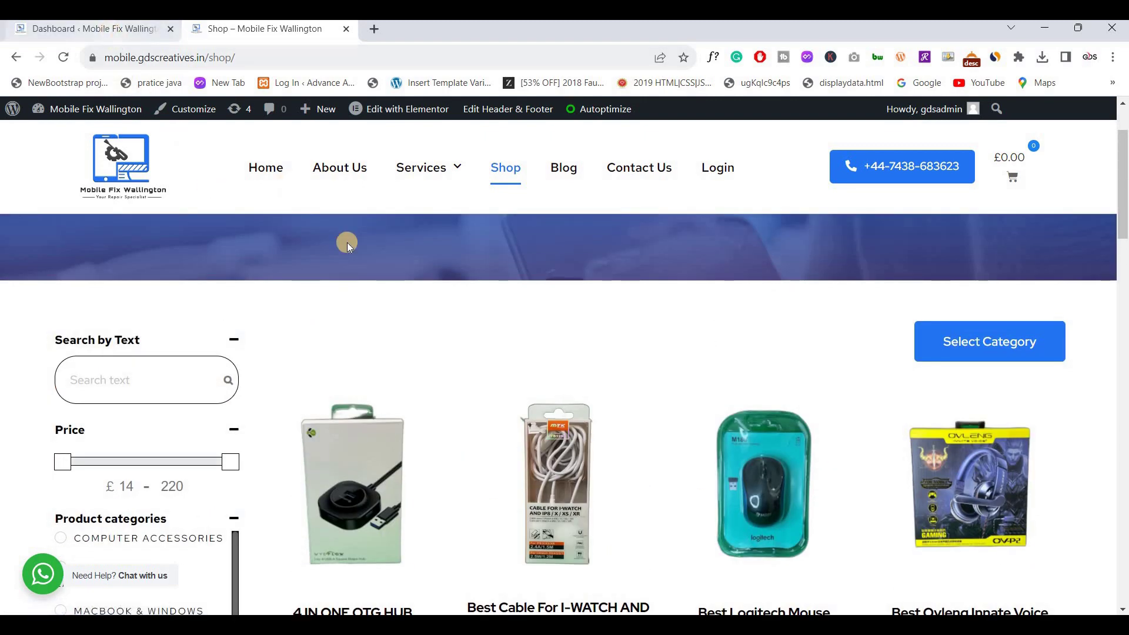
Open the product export tool from the product list in the Mobile Fix Wallington dashboard.
key("ctrl+shift+Tab")
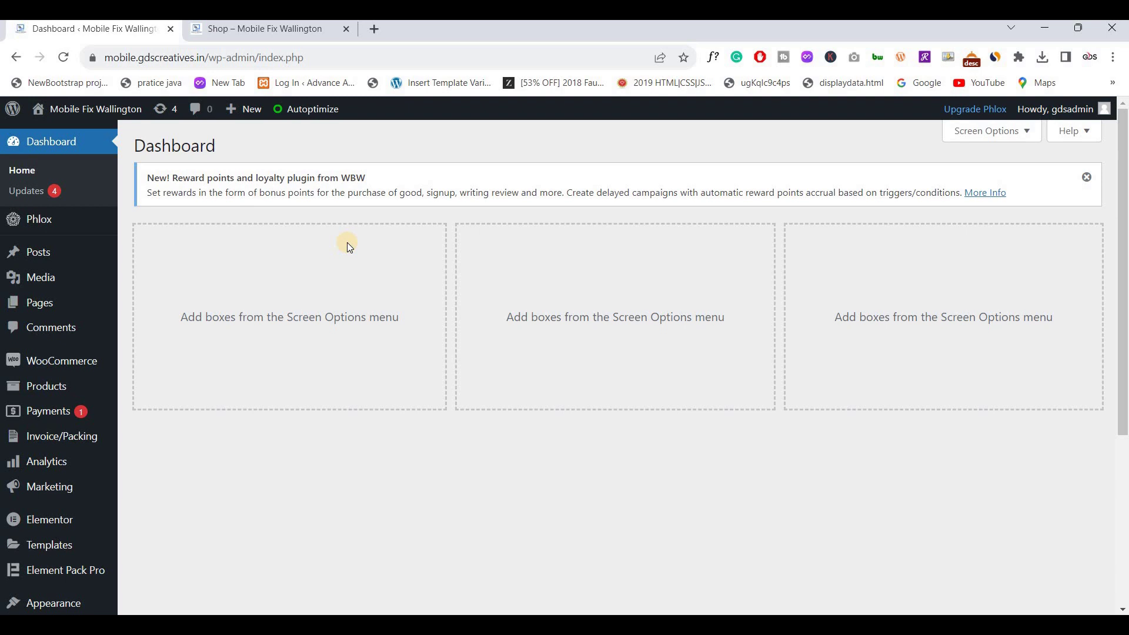
scroll(274, 242, "down", 1)
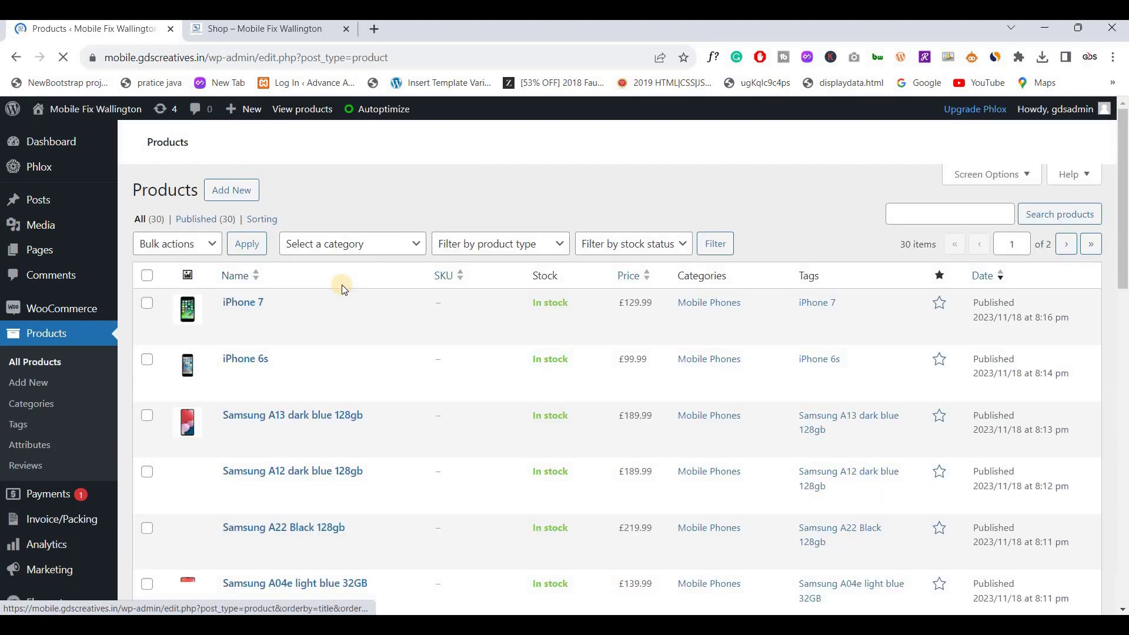
scroll(343, 290, "down", 4)
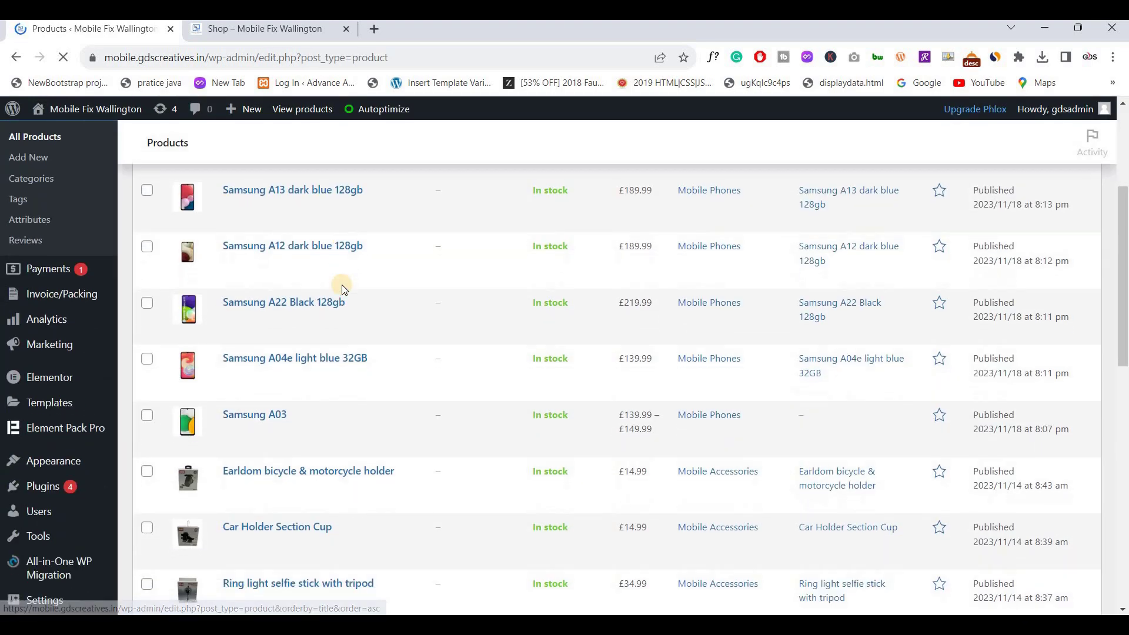
scroll(343, 289, "up", 2)
scroll(343, 290, "up", 3)
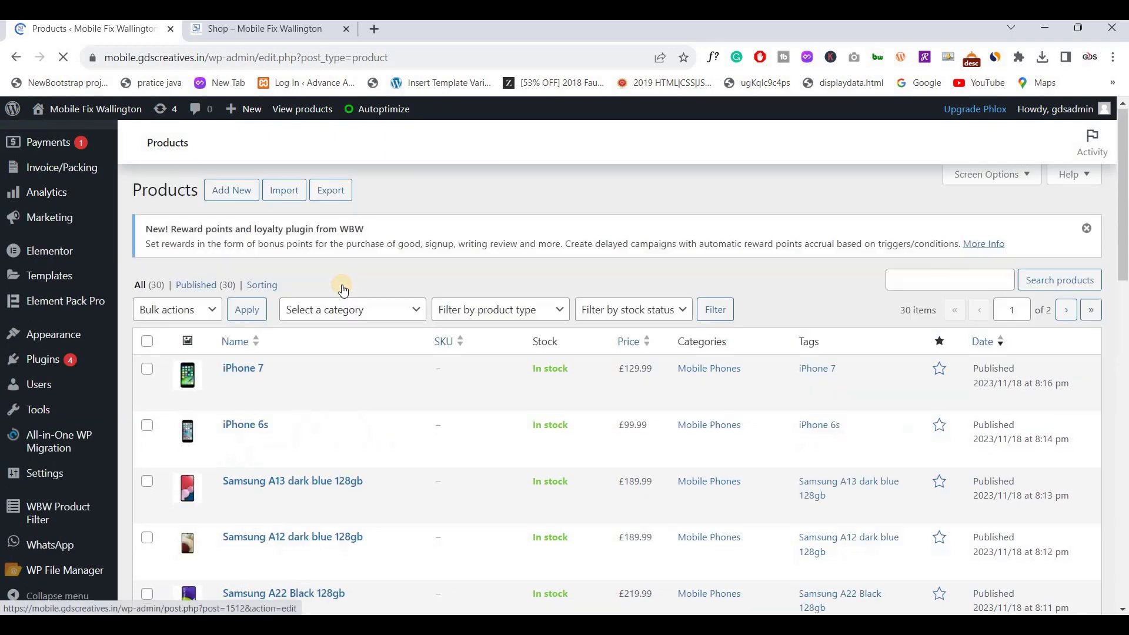
left_click(342, 195)
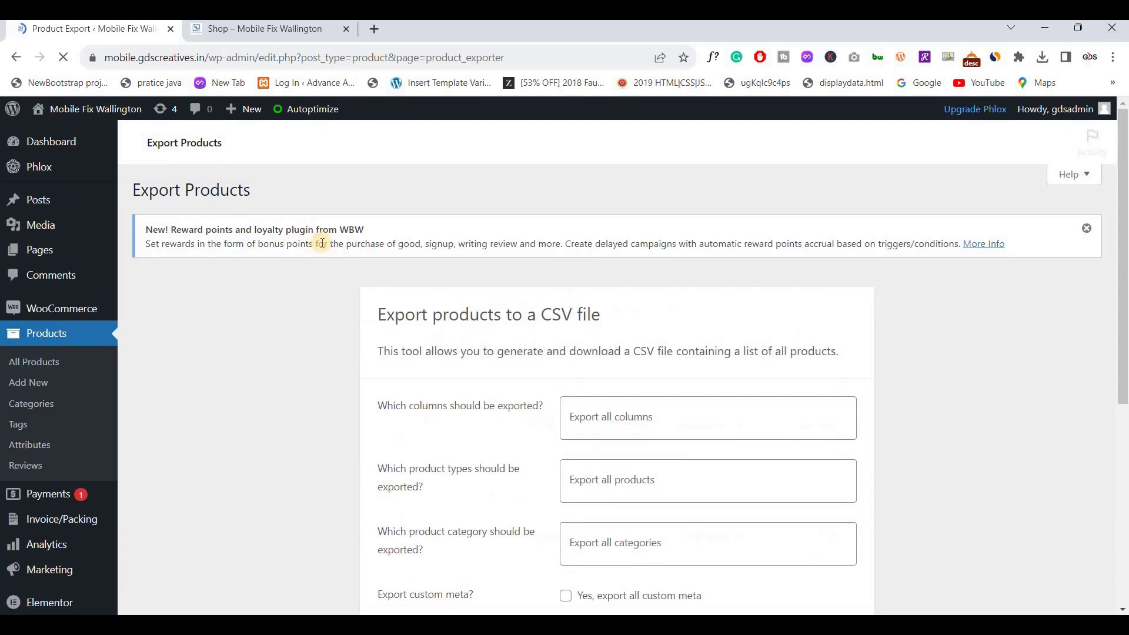
Export all columns, product types and categories to a CSV file, including all custom meta.
scroll(377, 267, "down", 3)
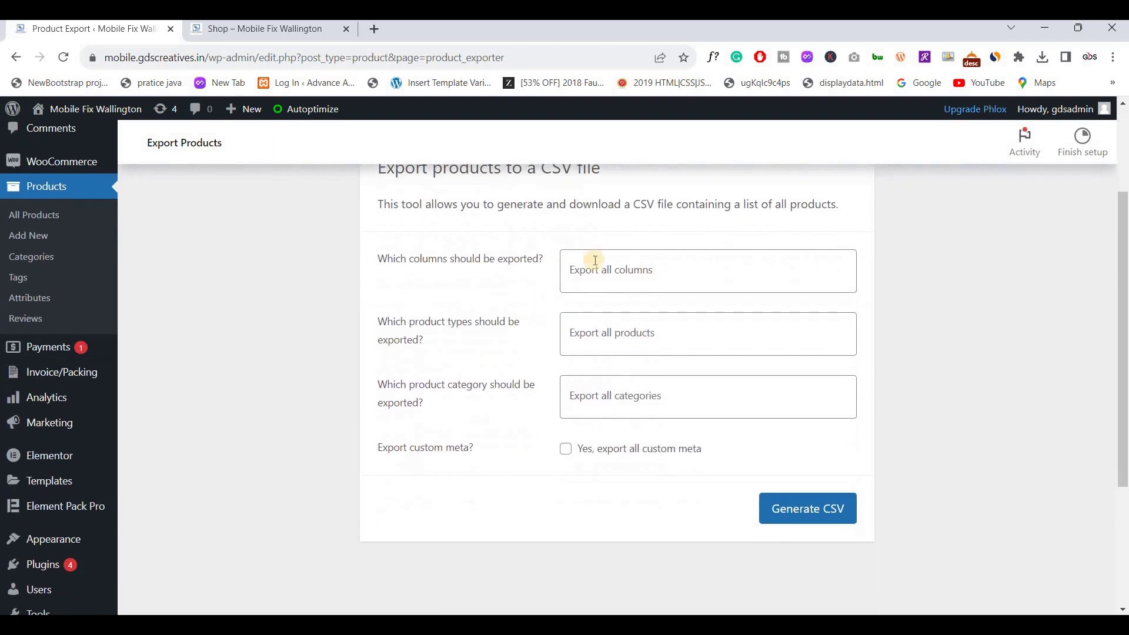
left_click(566, 451)
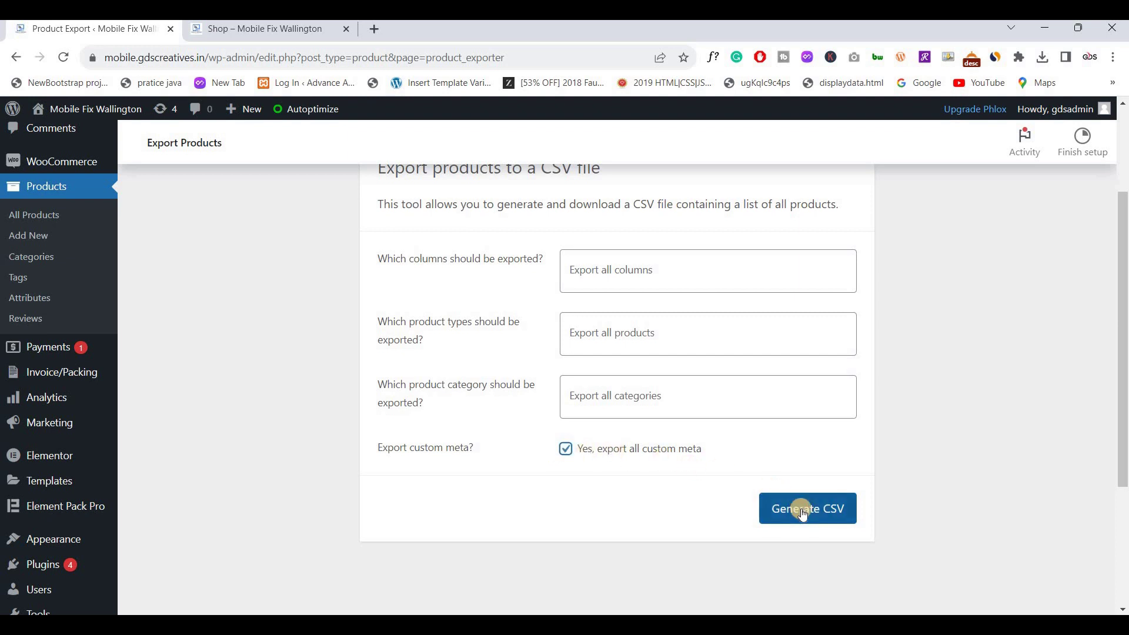
left_click(820, 511)
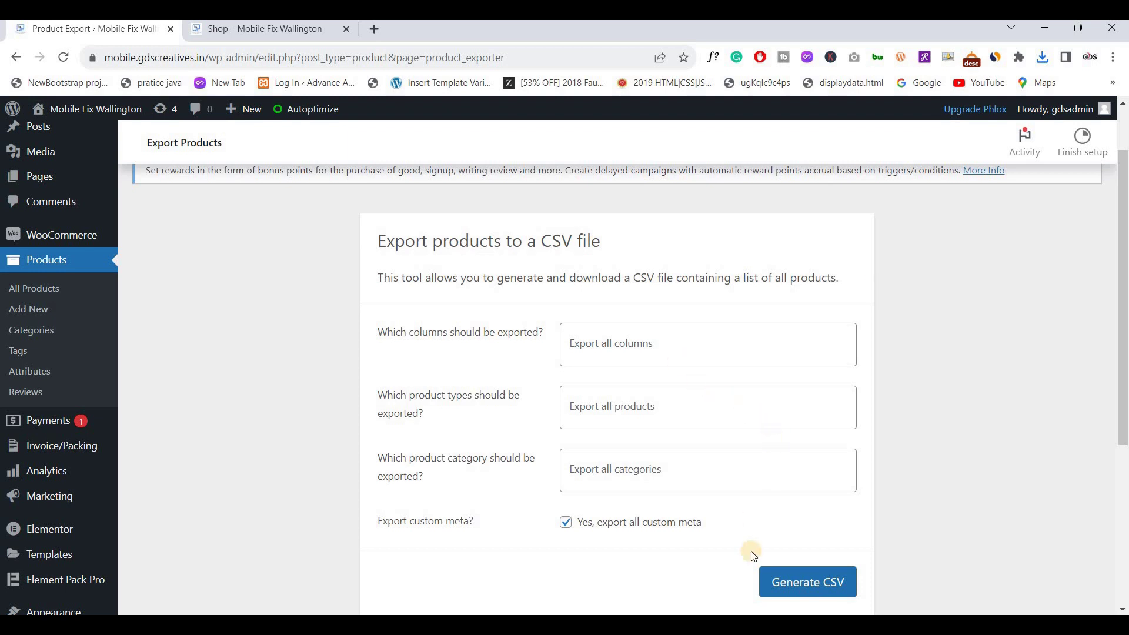
Switch to the test site, reload its Shop page to check for products, and return to its dashboard.
left_click(771, 527)
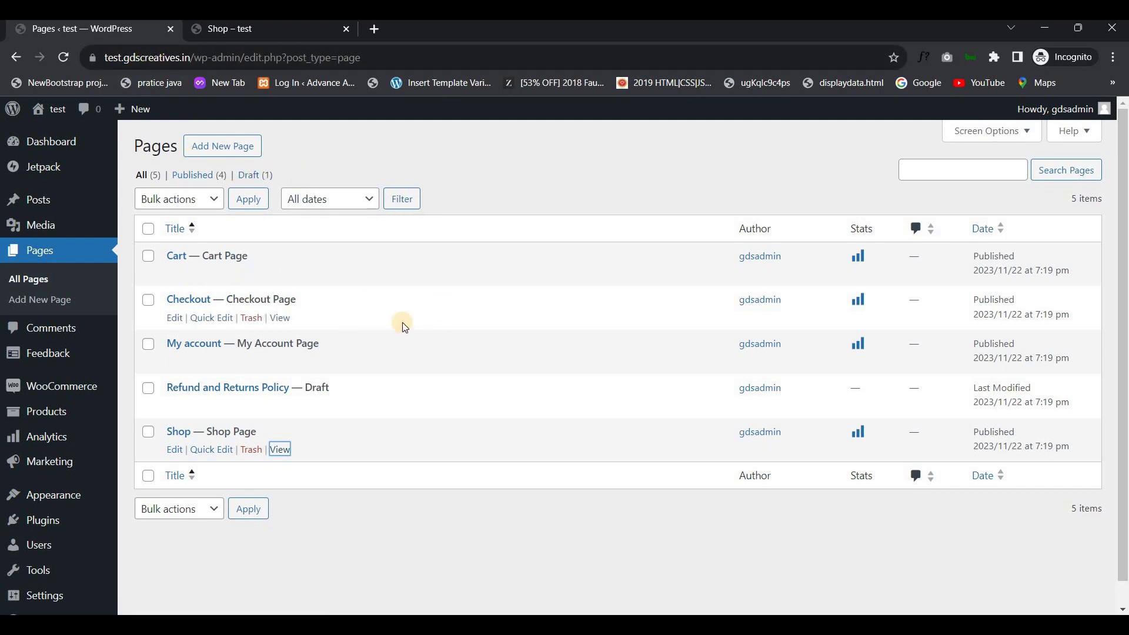
left_click(272, 30)
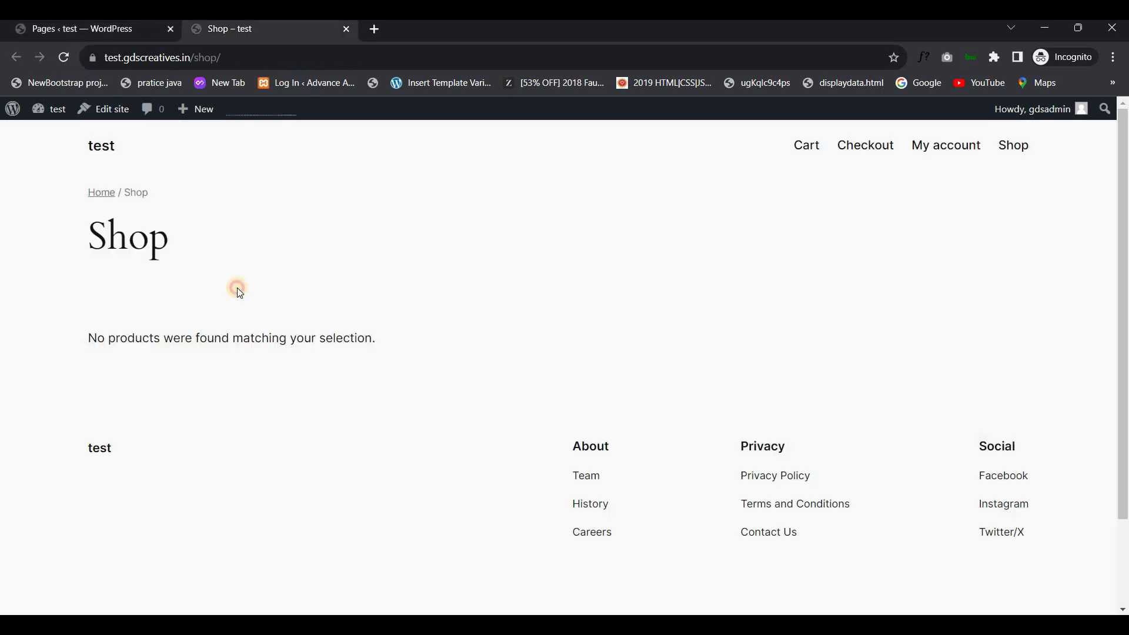
key("F5")
left_click(83, 31)
Start a product import from the Products section of the test site.
mouse_move(234, 283)
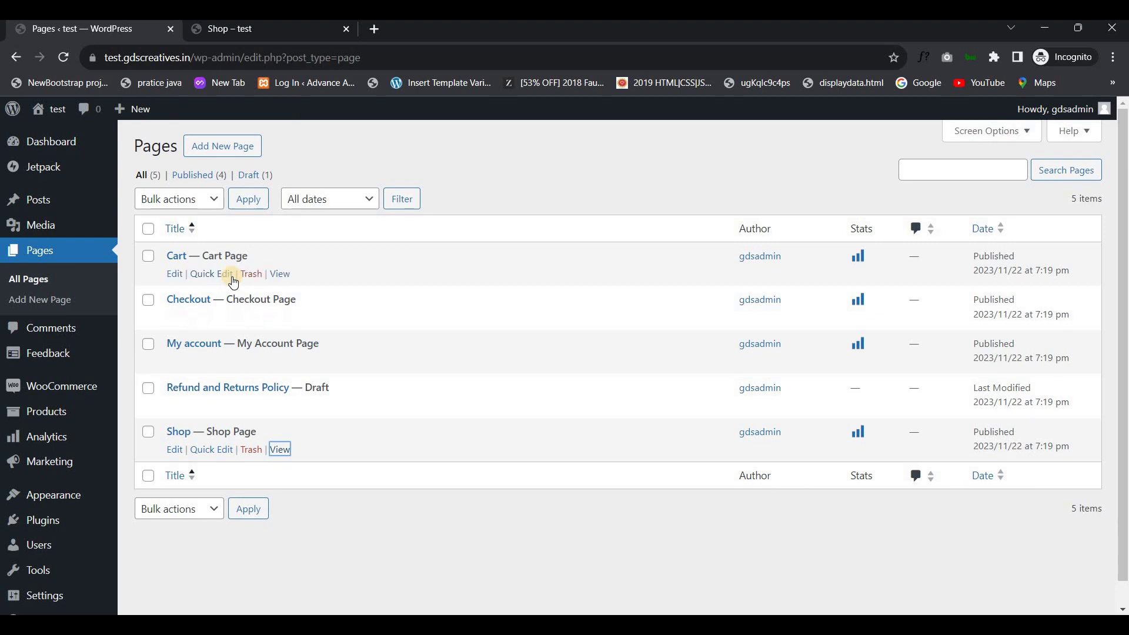
left_click(59, 418)
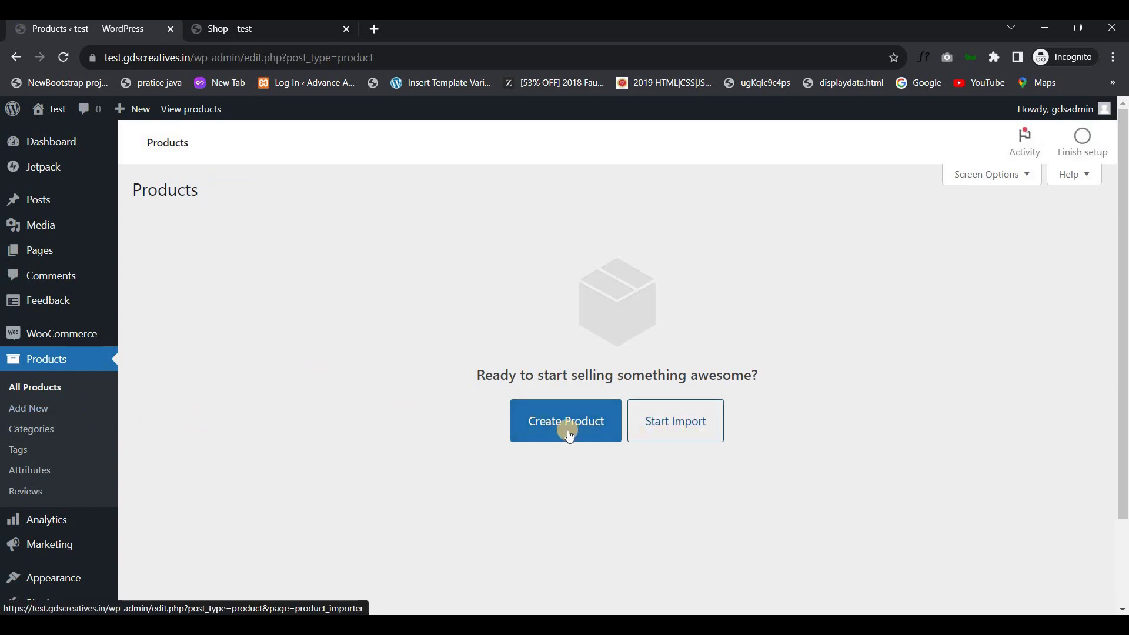
left_click(661, 433)
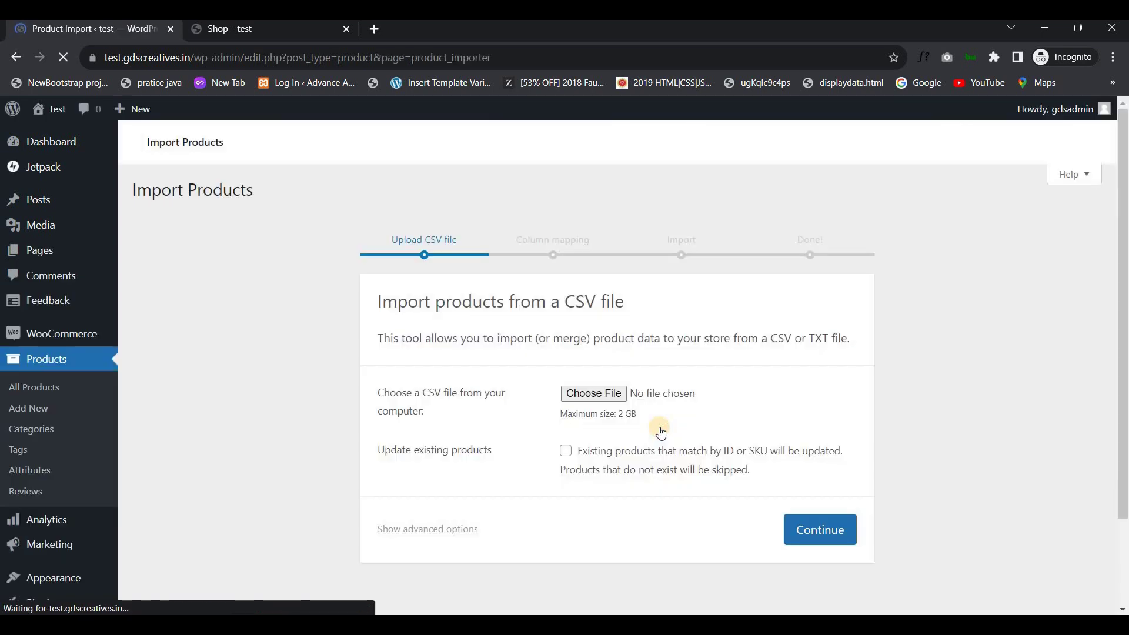
Upload wc-product-export-23-11-2023-1700681271544.csv from Downloads as the import file and continue to the column mapping.
left_click(588, 395)
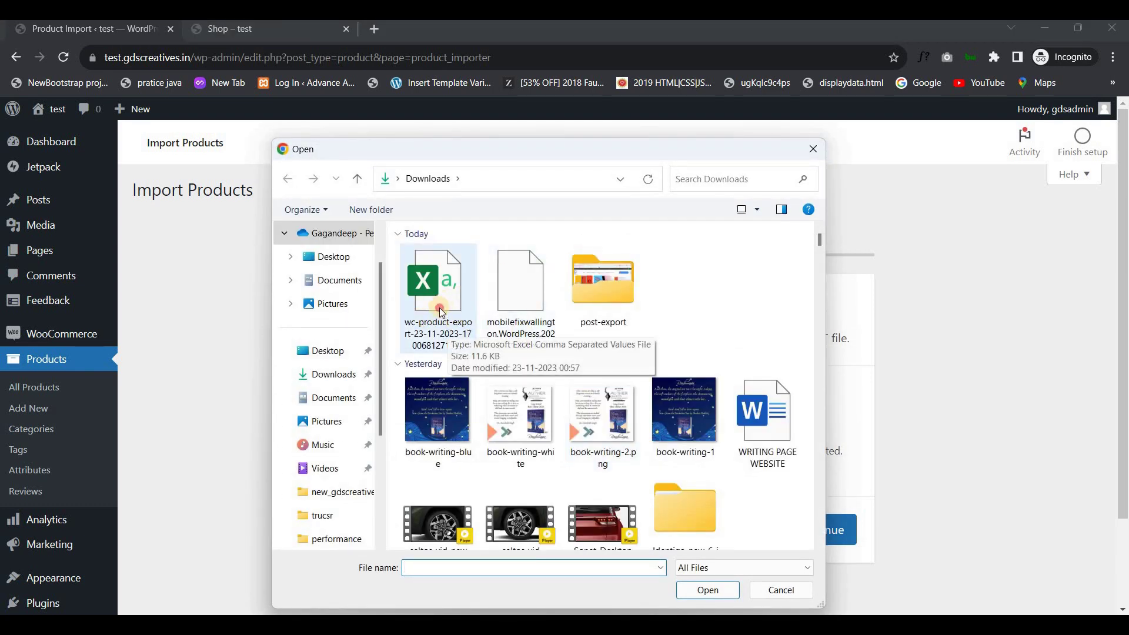
left_click(458, 331)
left_click(710, 595)
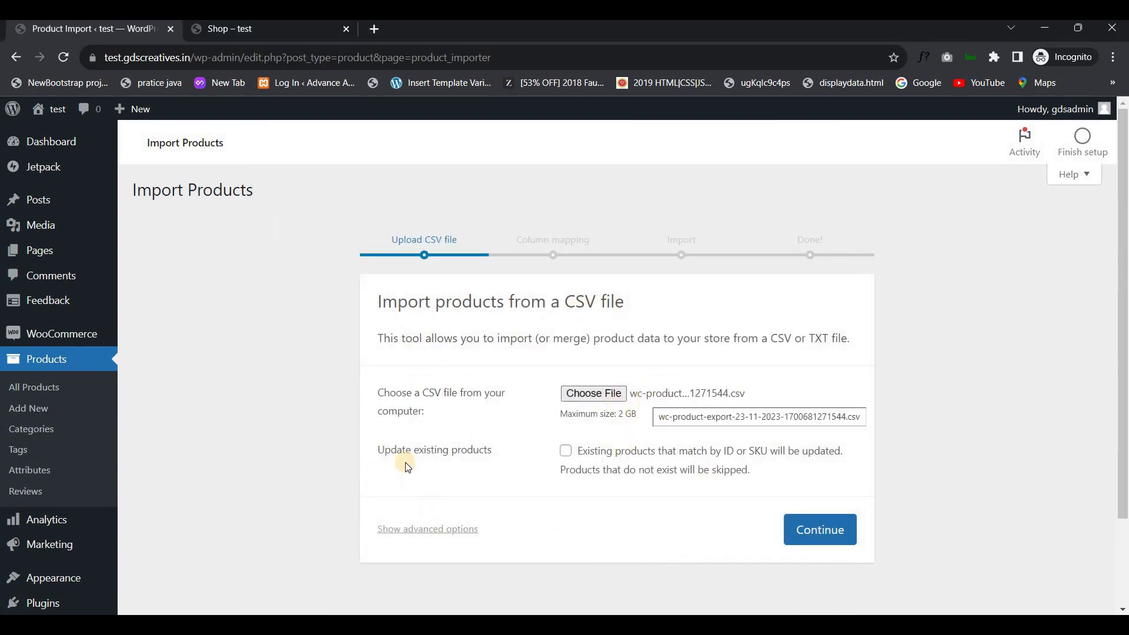
scroll(405, 465, "down", 1)
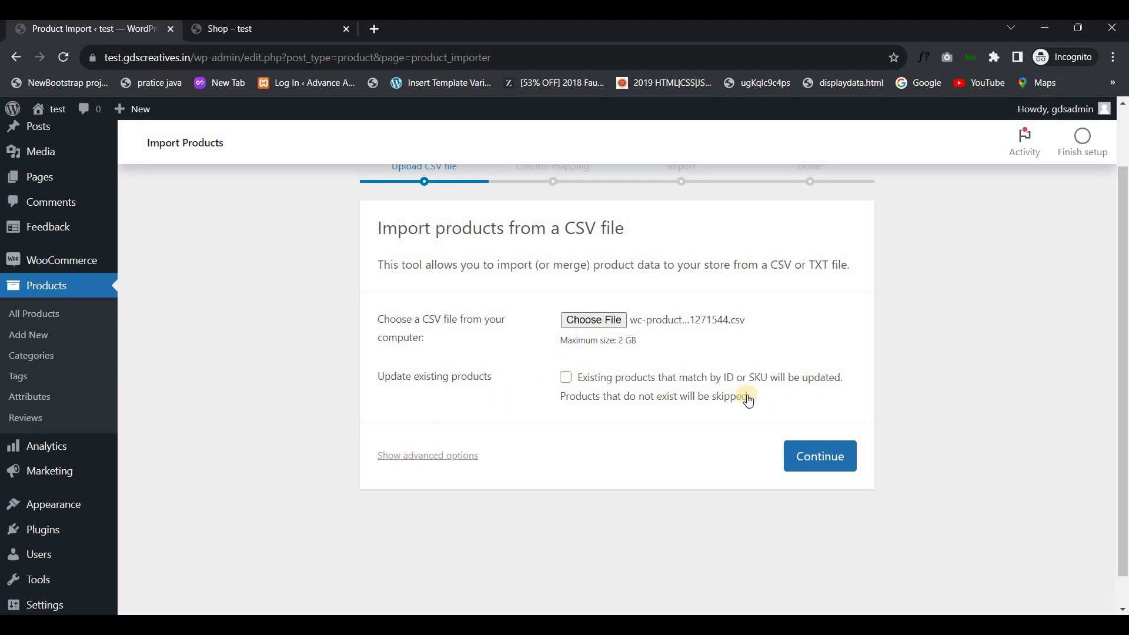
left_click(835, 453)
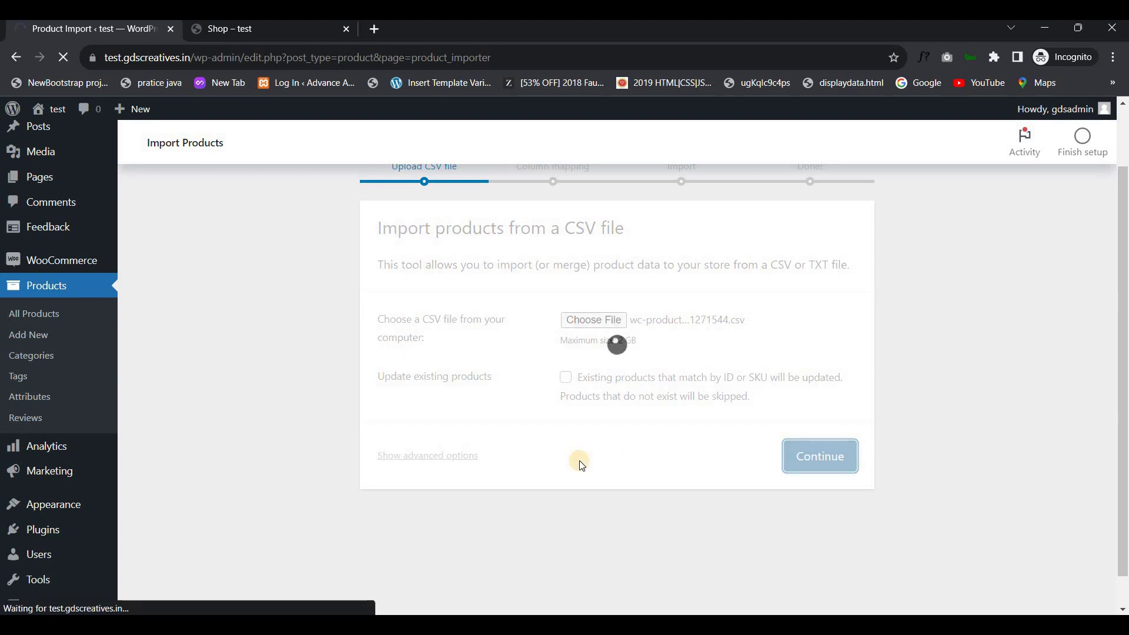
Review the mapping of CSV columns to product fields and run the import with the default mapping.
scroll(335, 328, "down", 3)
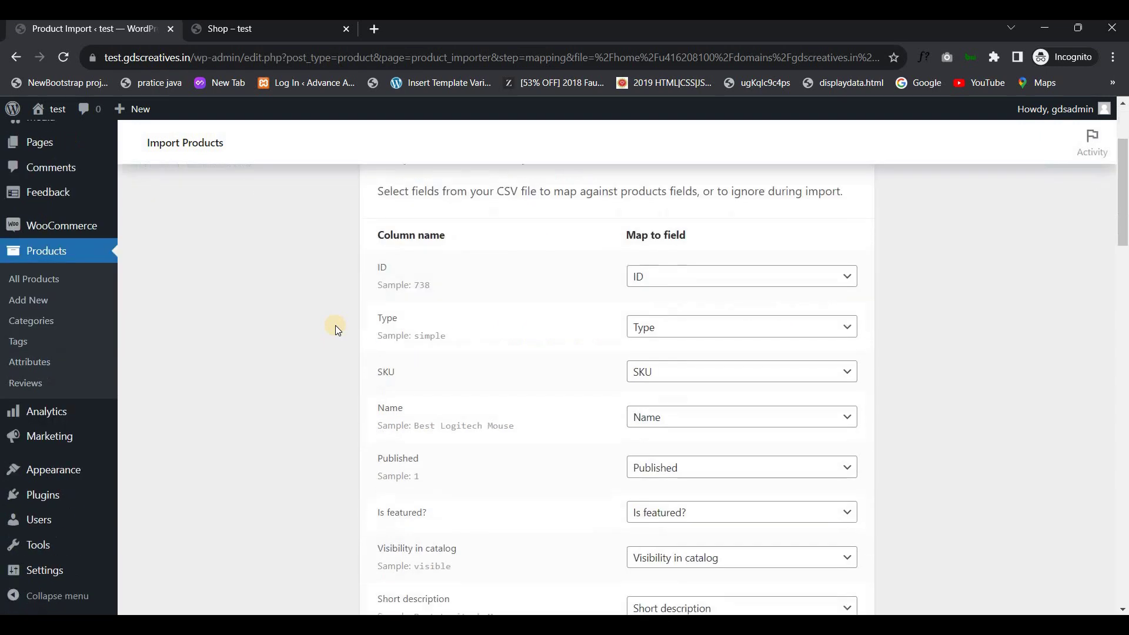
scroll(335, 326, "down", 10)
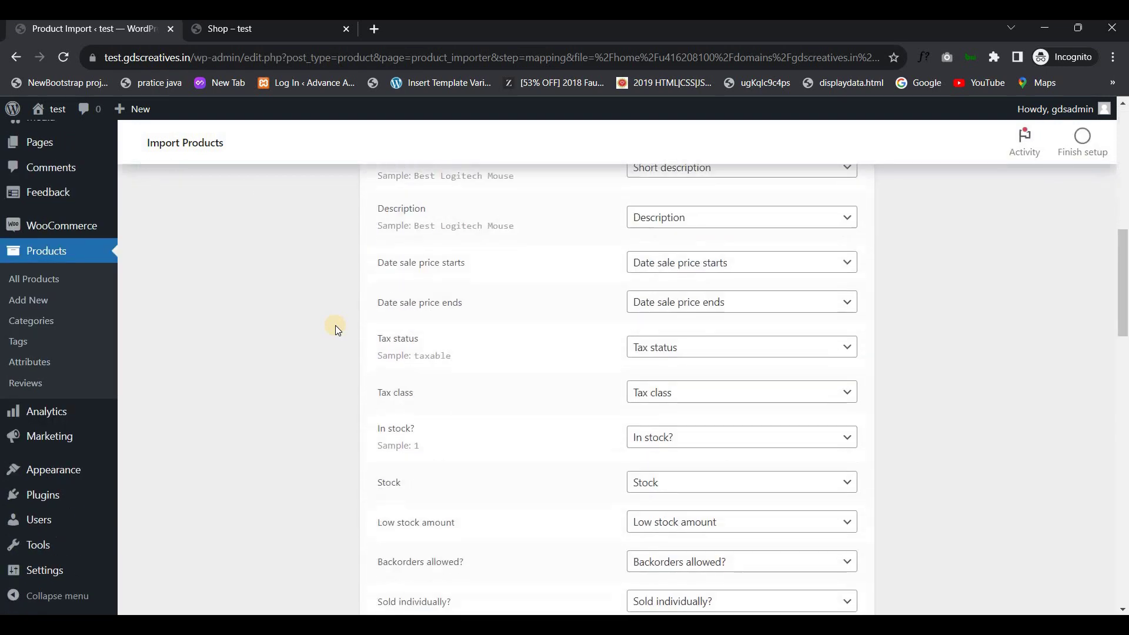
scroll(336, 328, "down", 9)
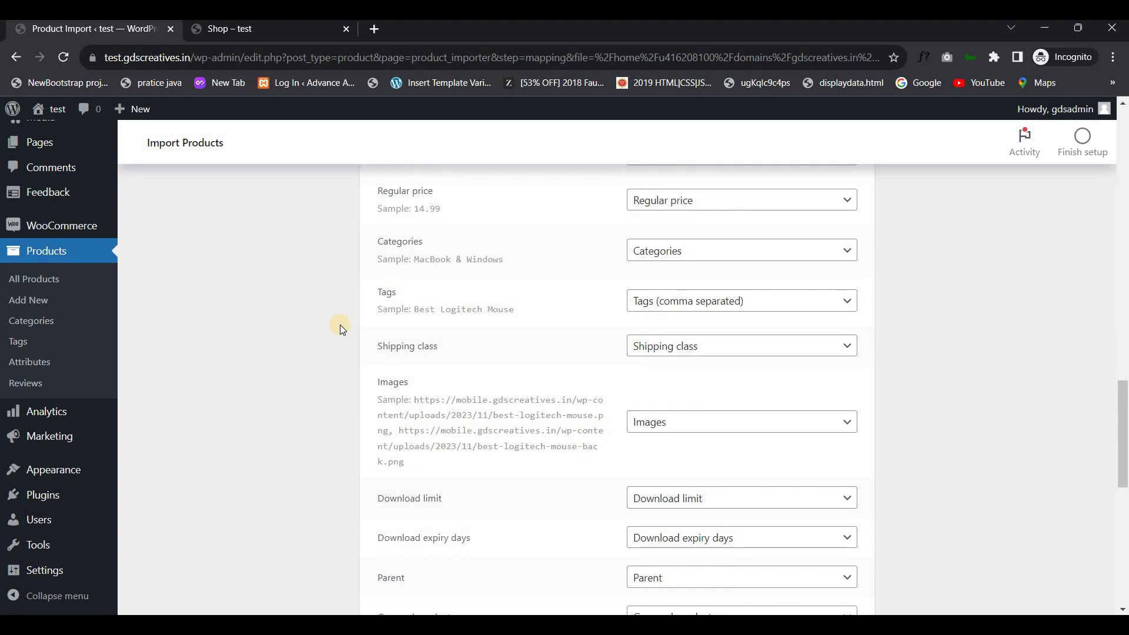
scroll(344, 331, "down", 10)
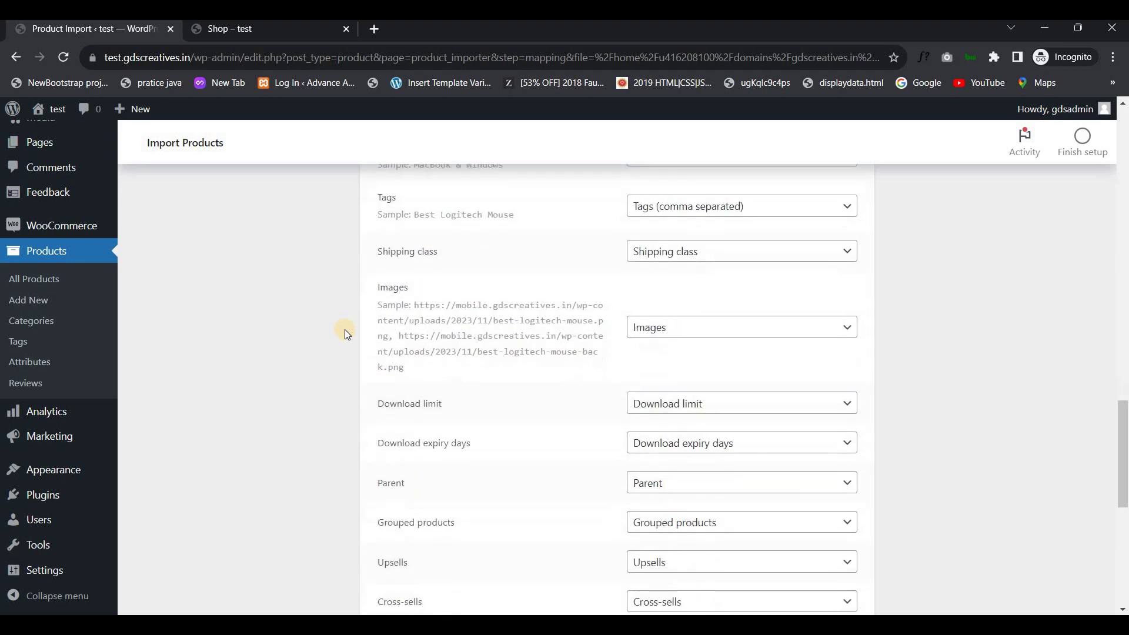
left_click(781, 504)
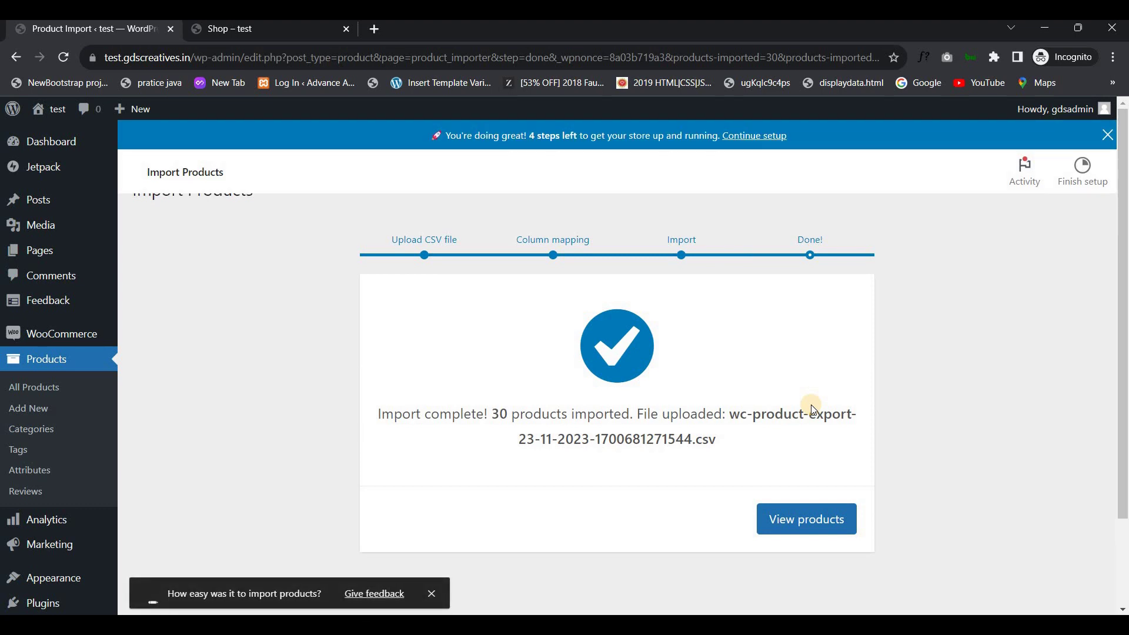
Open the test site's product list from the finished import and review the imported products.
scroll(220, 362, "down", 1)
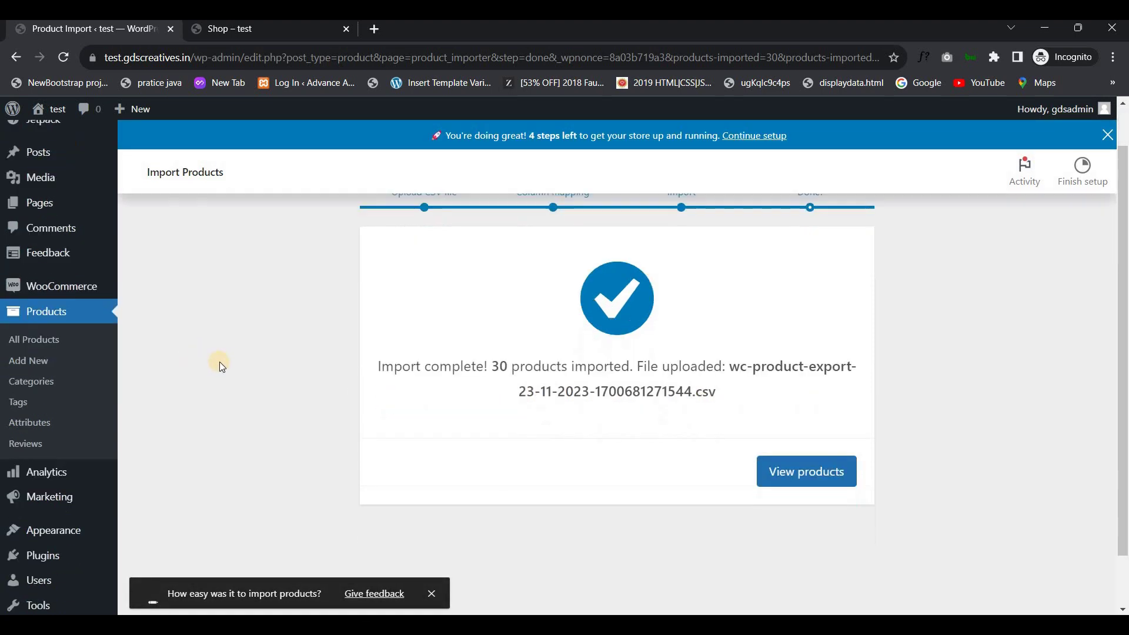
scroll(223, 362, "down", 1)
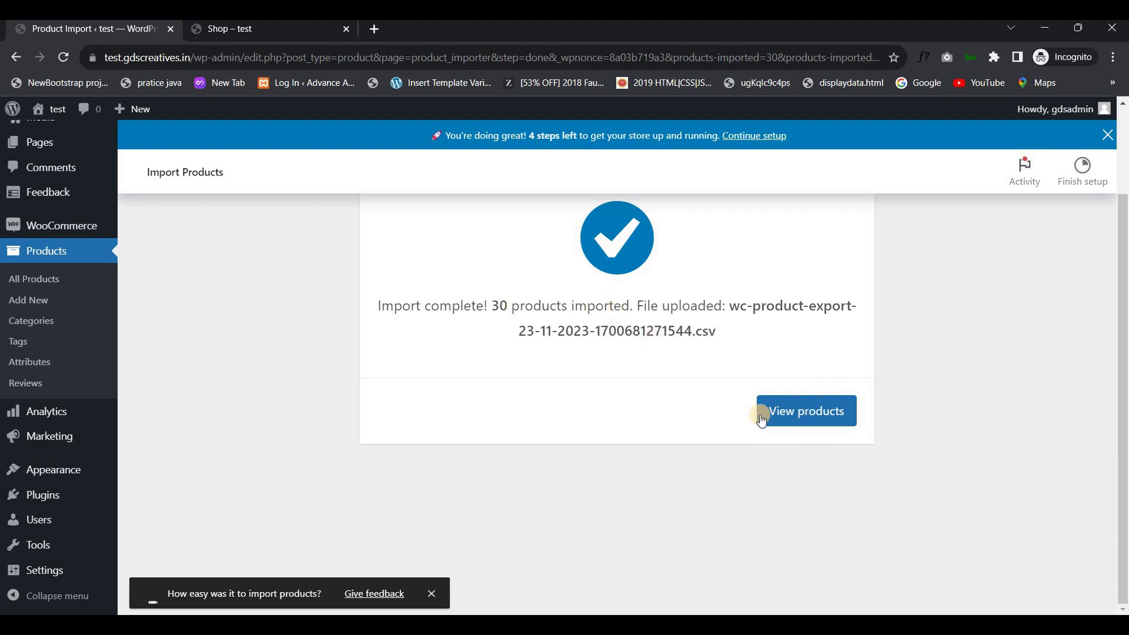
left_click(791, 412)
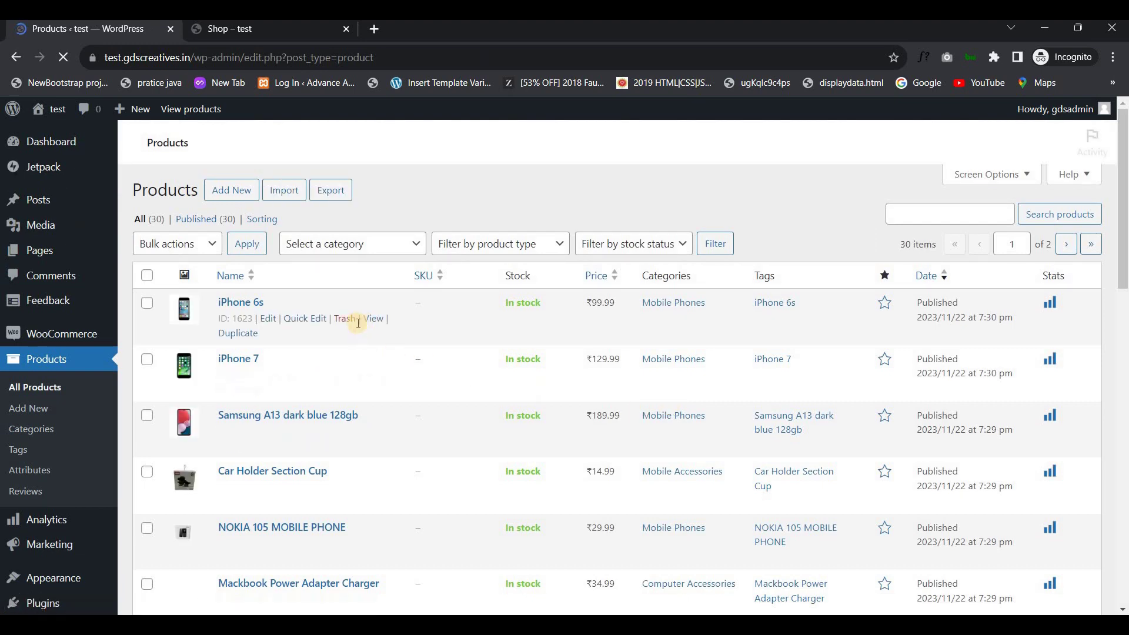
scroll(364, 319, "down", 5)
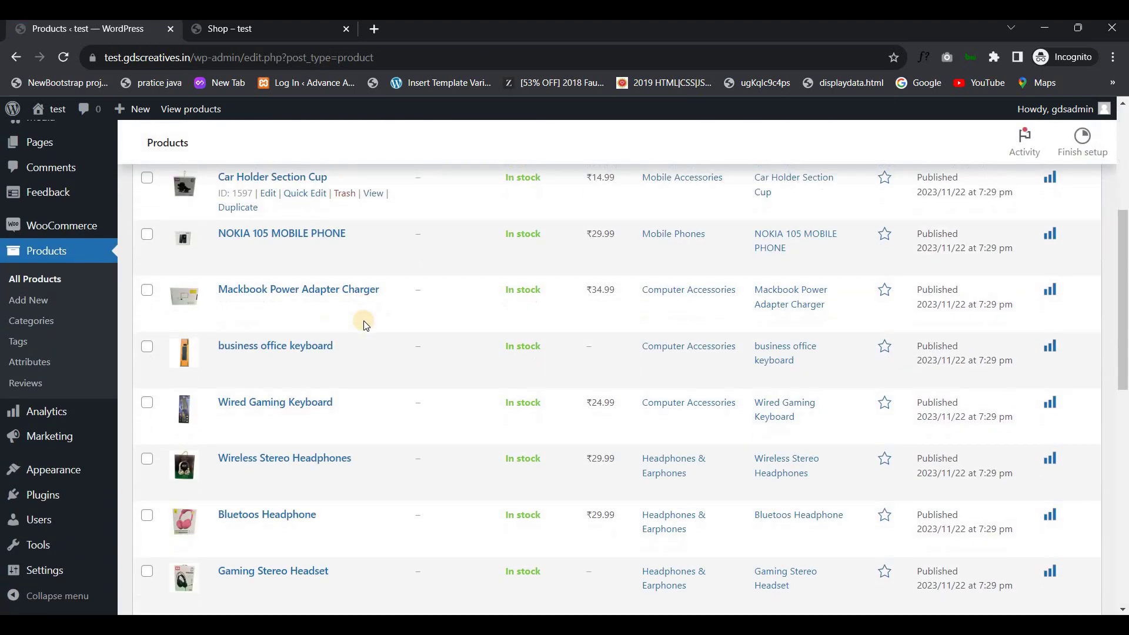
scroll(363, 320, "down", 10)
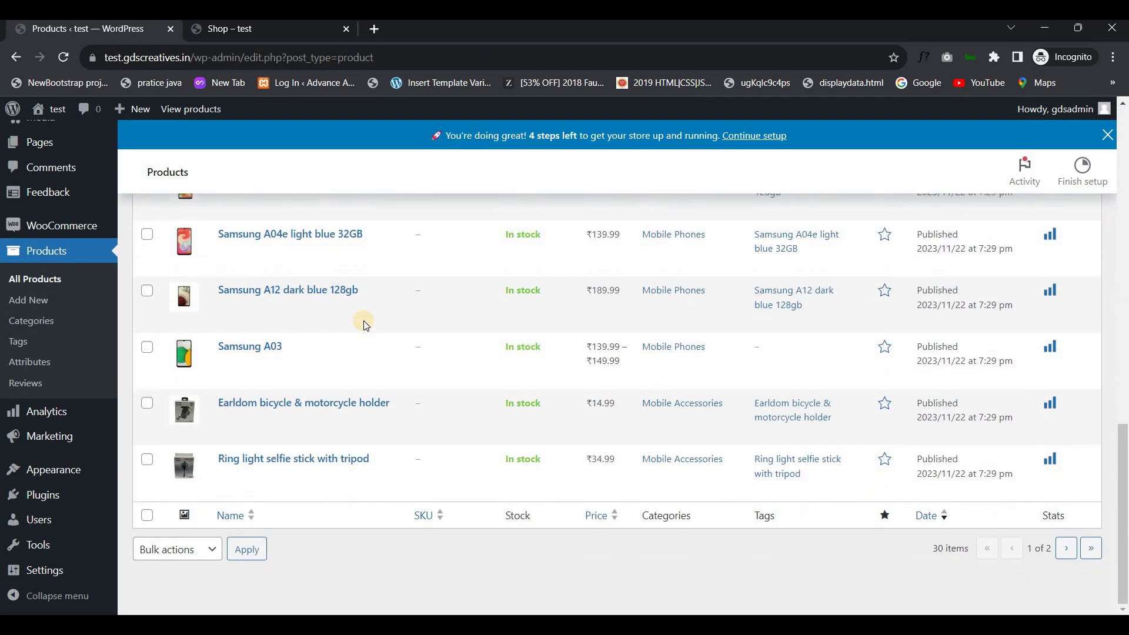
scroll(364, 319, "up", 15)
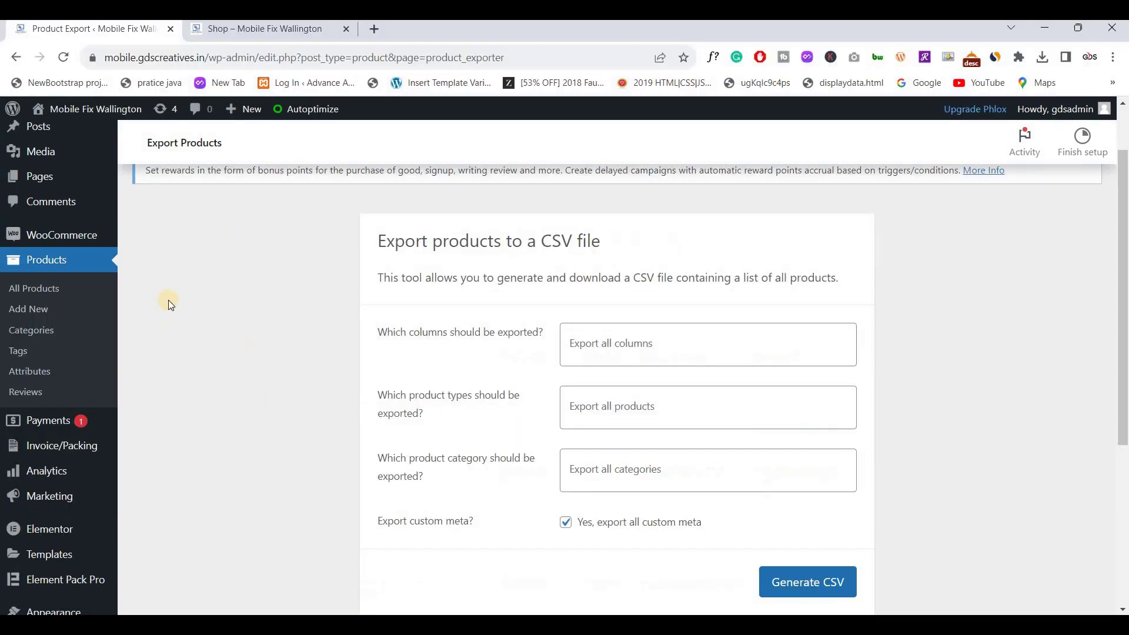
Open the full product list on the Mobile Fix Wallington site and compare it with the test site's list.
left_click(39, 288)
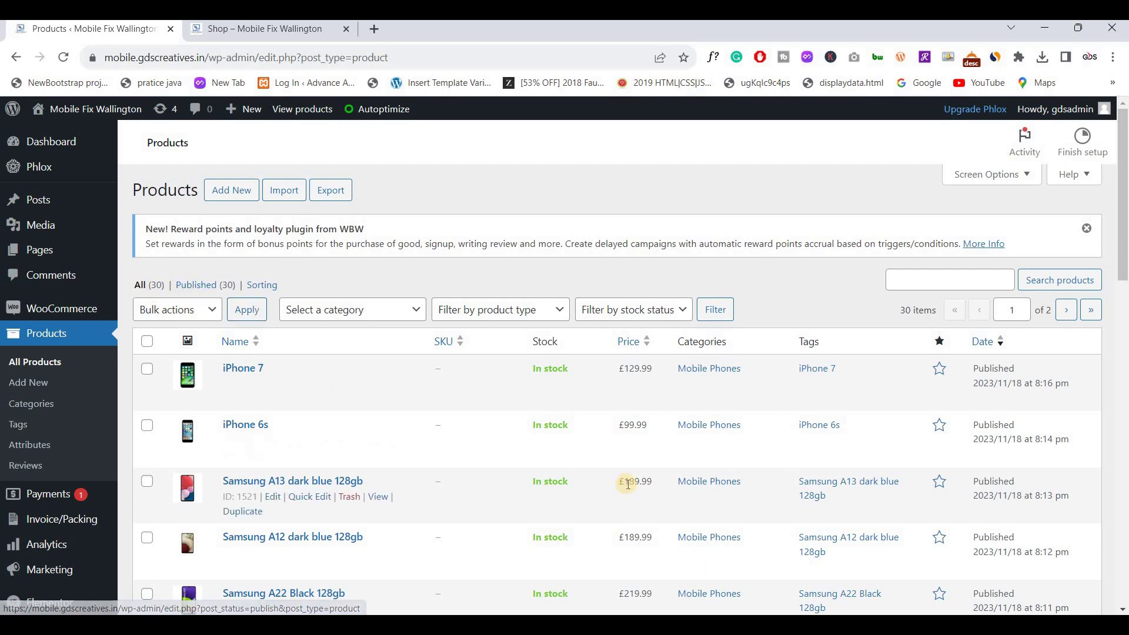
left_click(758, 568)
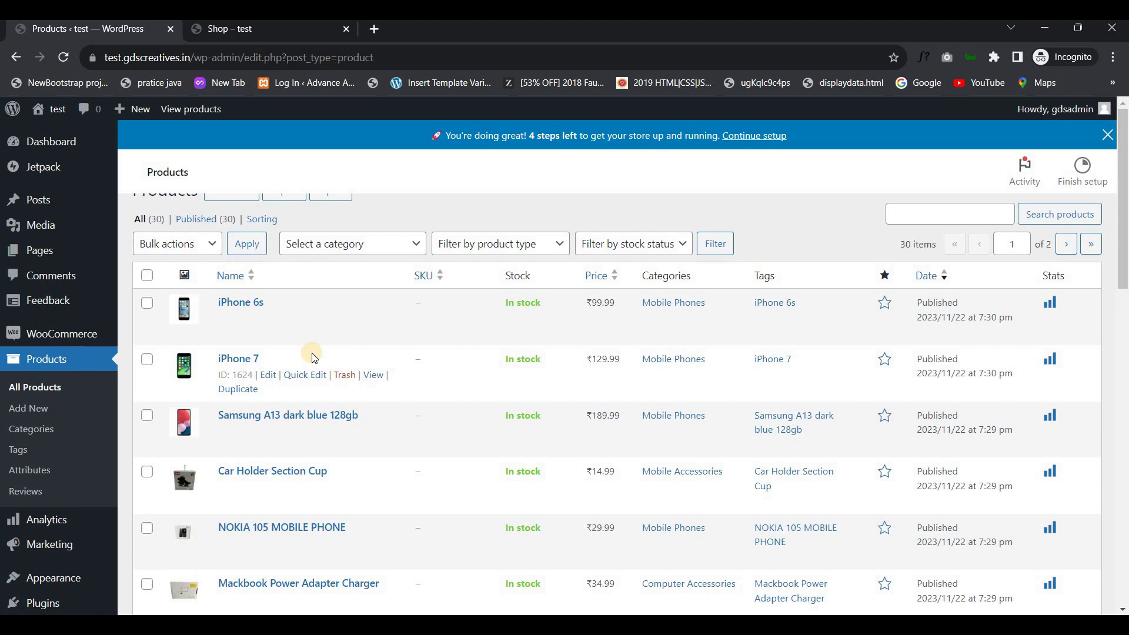
scroll(314, 352, "down", 1)
scroll(318, 294, "up", 1)
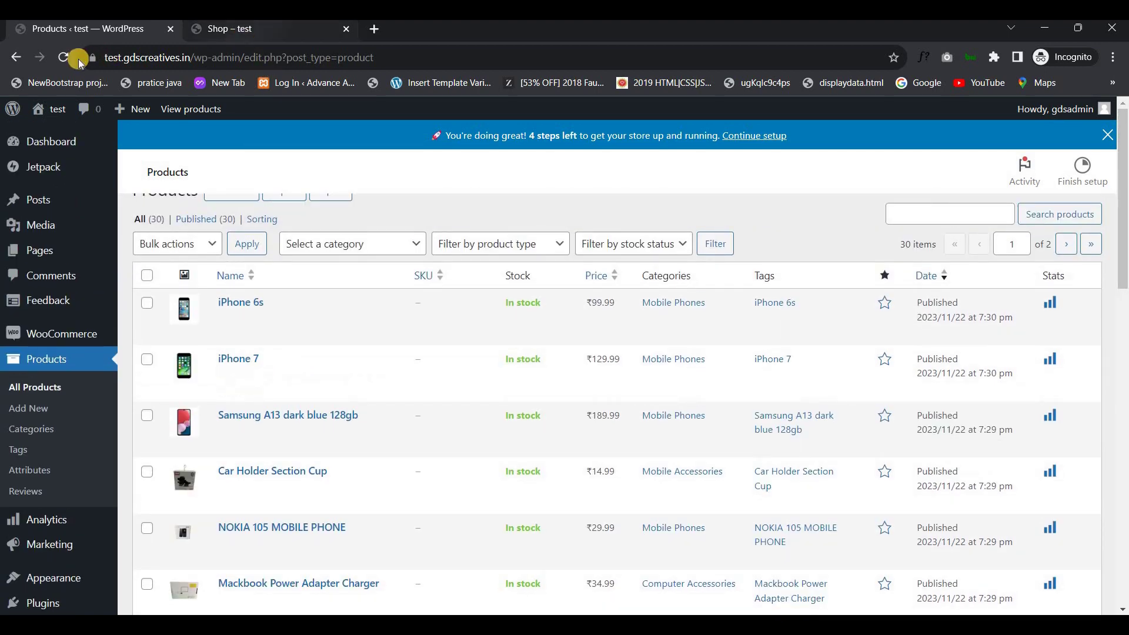
Reload the test site's Shop page to check the imported products.
key("ctrl+Tab")
key("F5")
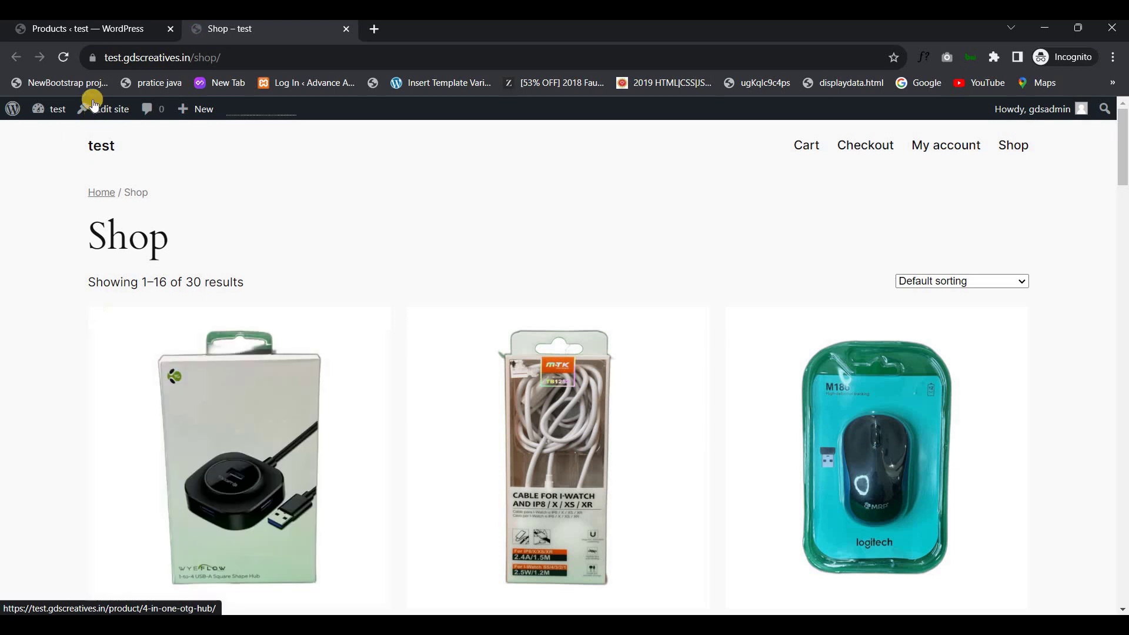
Return to the test site's admin and open the WooCommerce system status page.
left_click(82, 31)
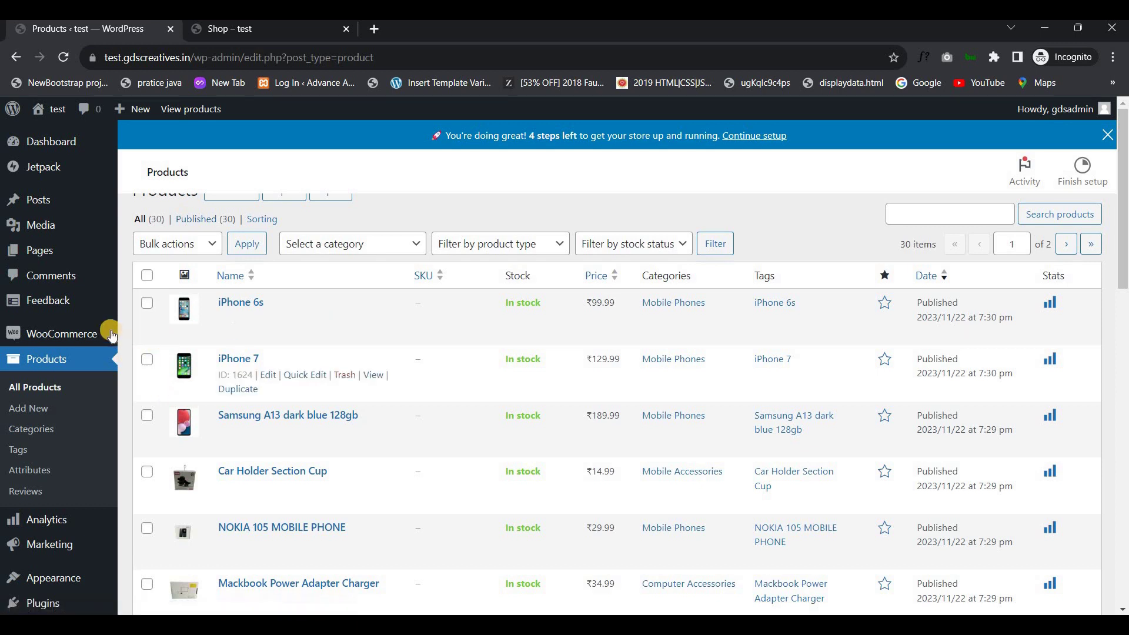
mouse_move(78, 332)
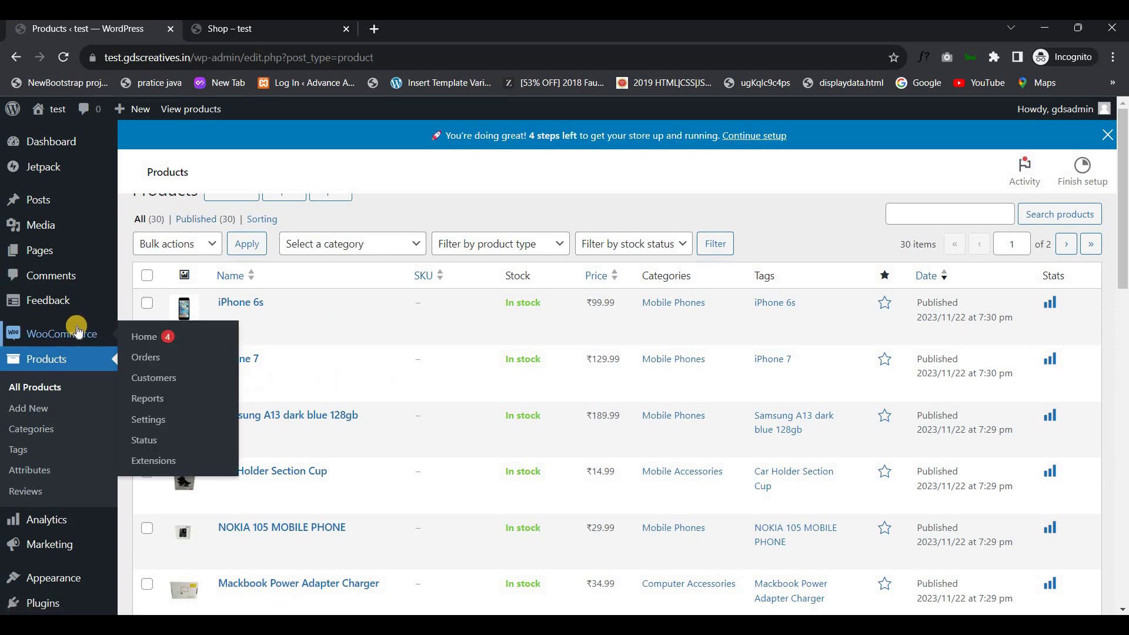
left_click(142, 445)
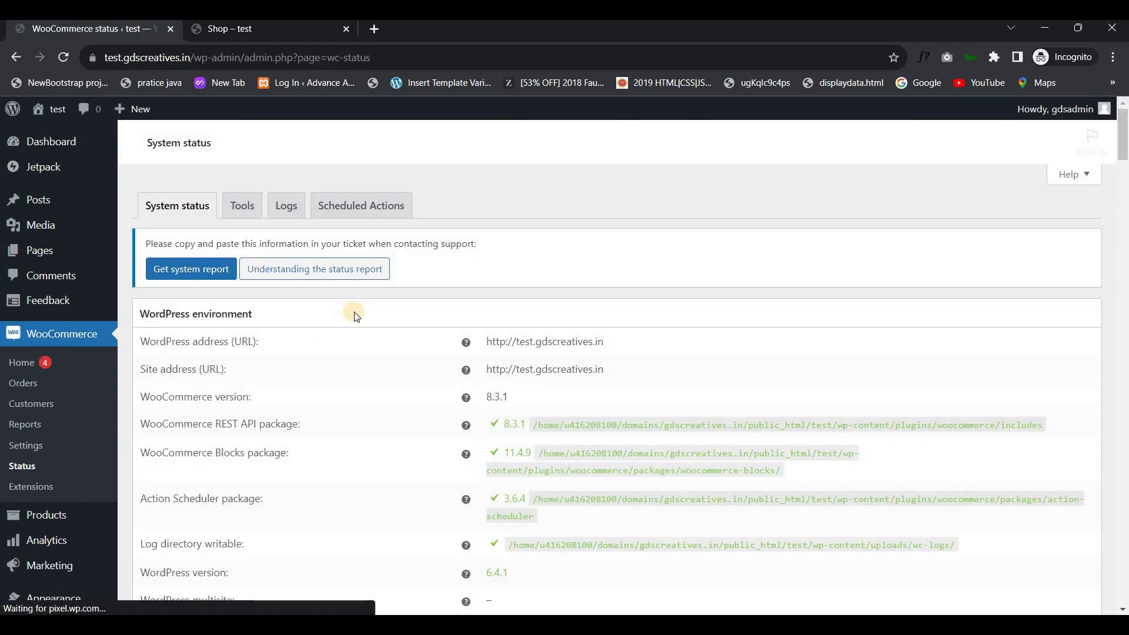
scroll(355, 316, "down", 5)
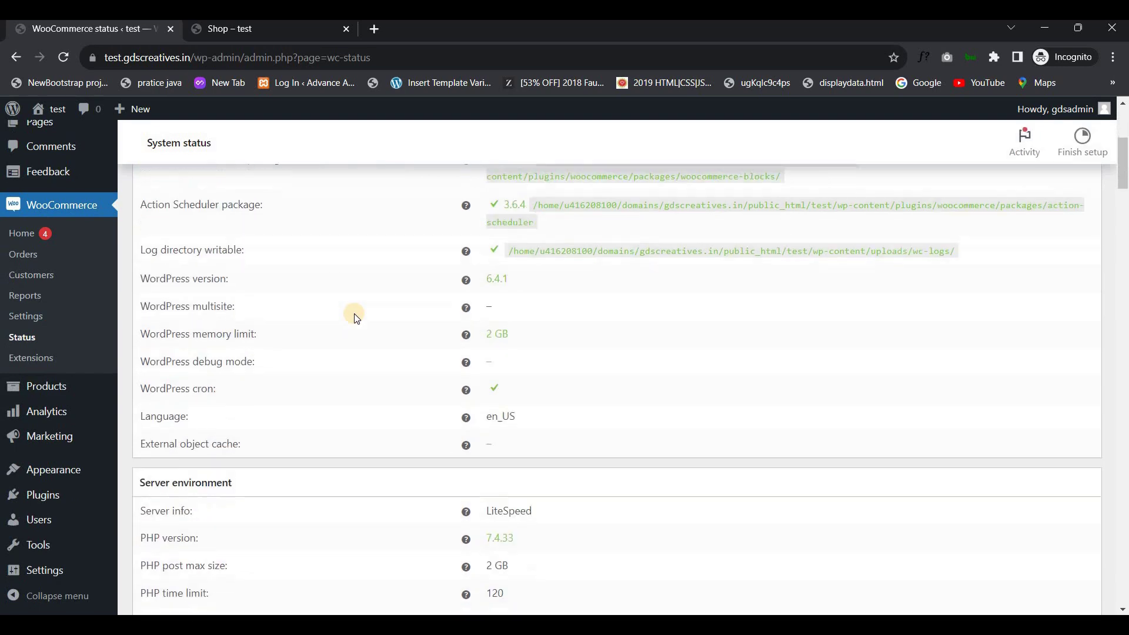
scroll(351, 311, "up", 3)
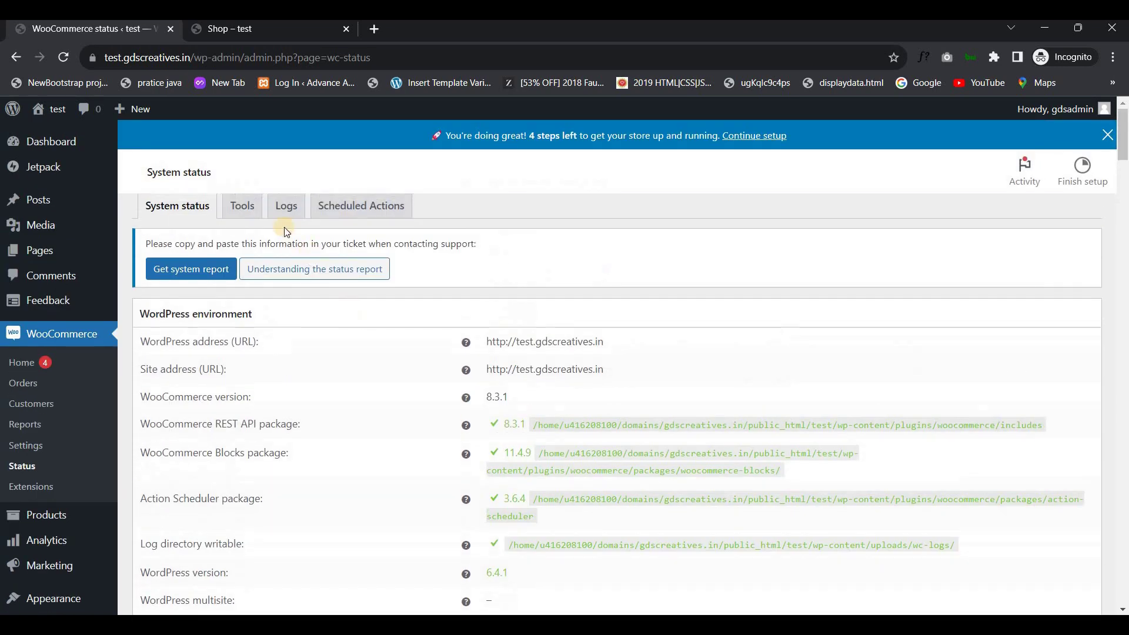
Find the Regenerate shop thumbnails tool among the WooCommerce status tools and run it.
left_click(238, 217)
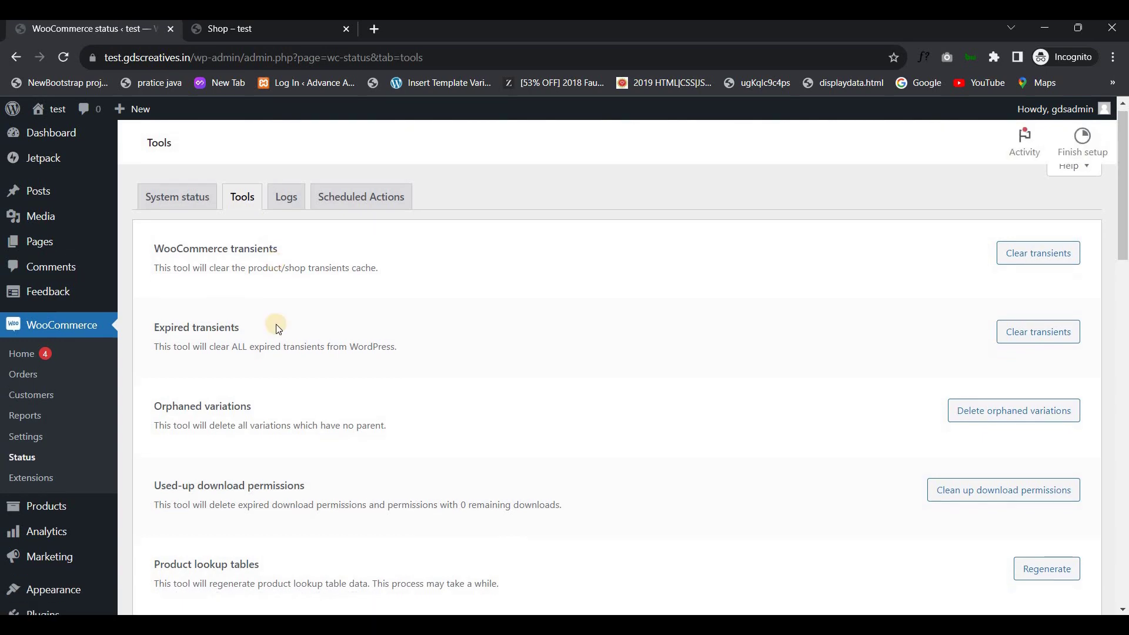
scroll(278, 326, "down", 4)
scroll(278, 327, "down", 3)
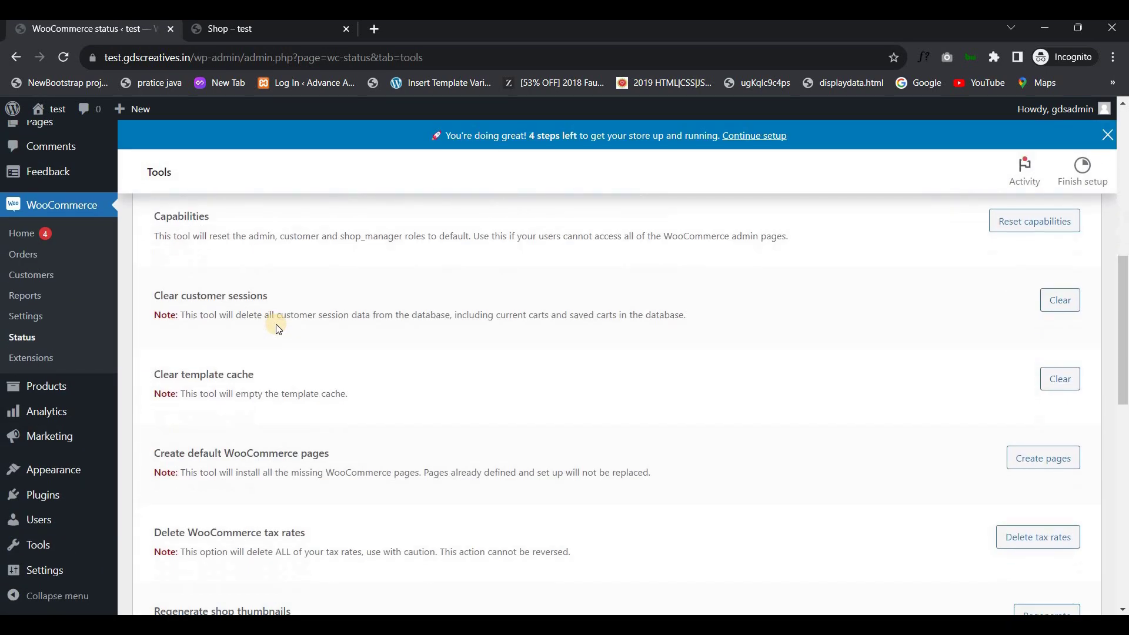
scroll(278, 326, "down", 2)
scroll(283, 374, "down", 5)
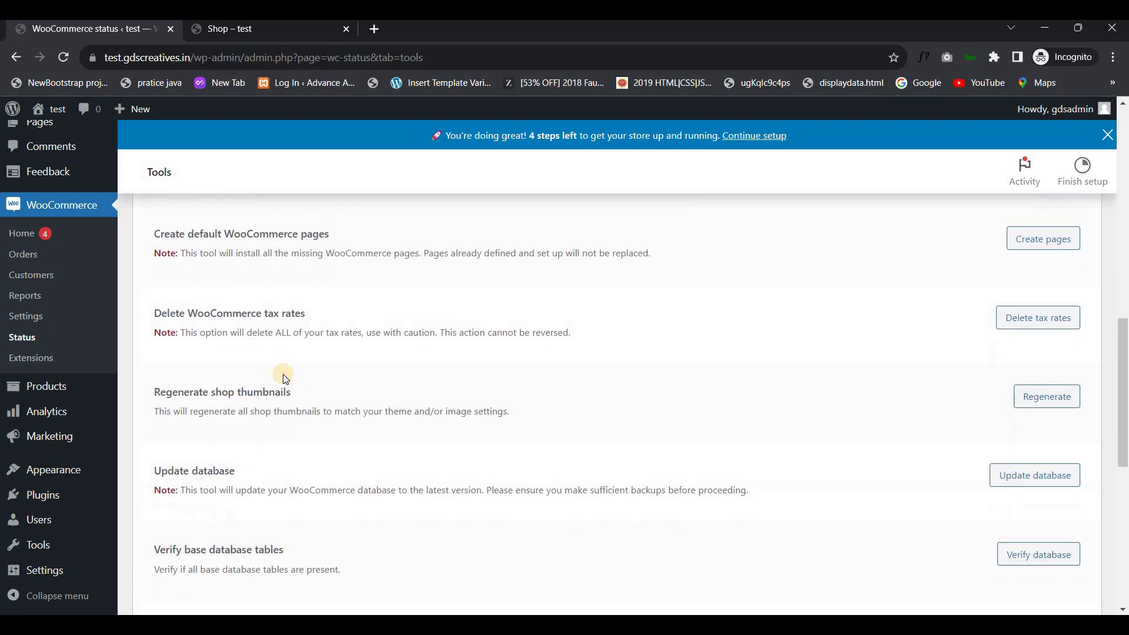
scroll(262, 331, "up", 1)
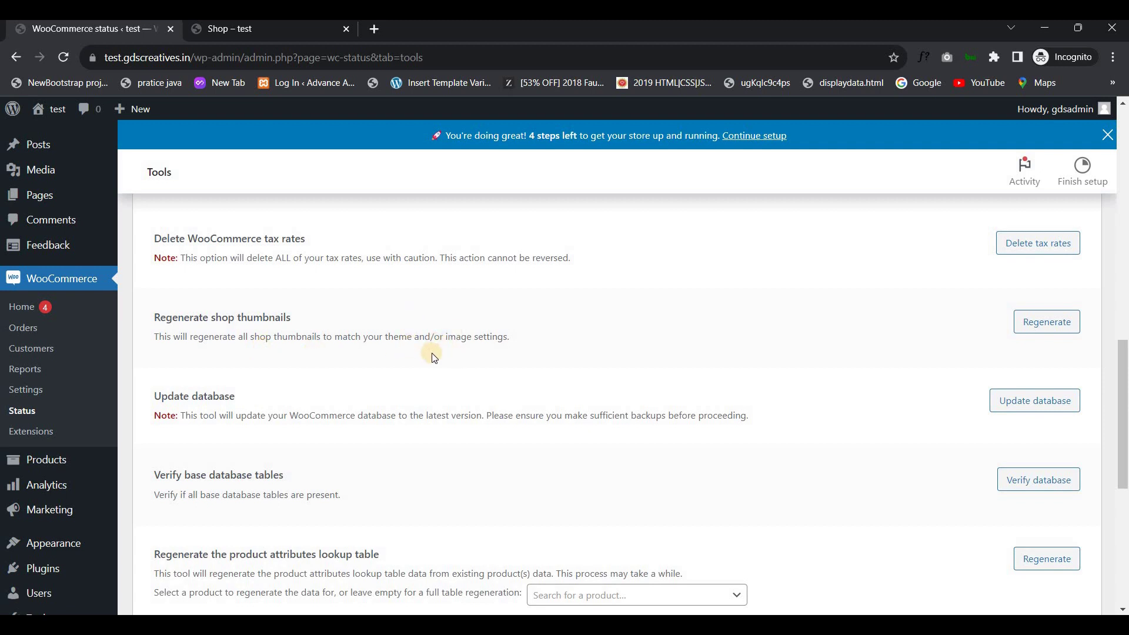
left_click(1026, 325)
key("Return")
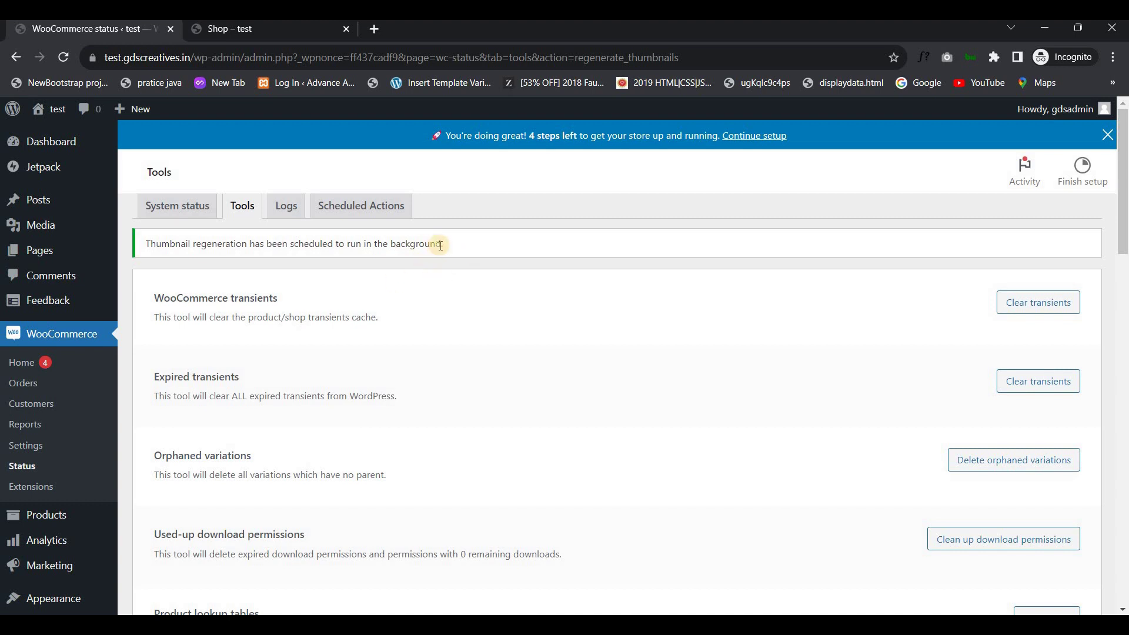
Reload the test site's Shop page and inspect the product images down the page after the thumbnail regeneration.
left_click(220, 33)
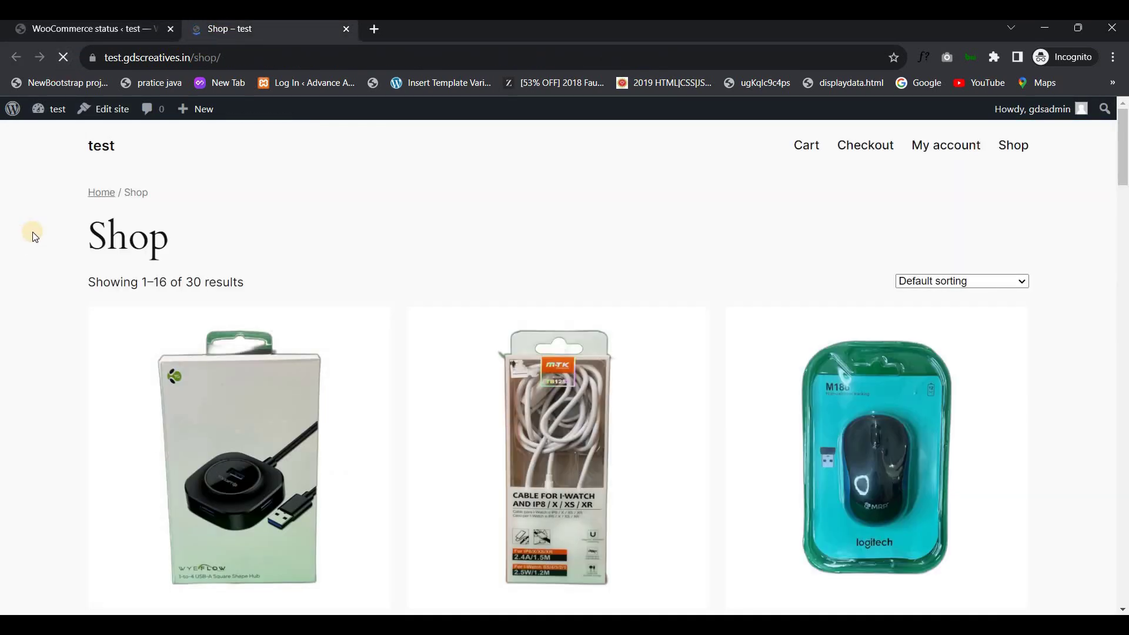
scroll(33, 233, "down", 3)
scroll(34, 239, "down", 12)
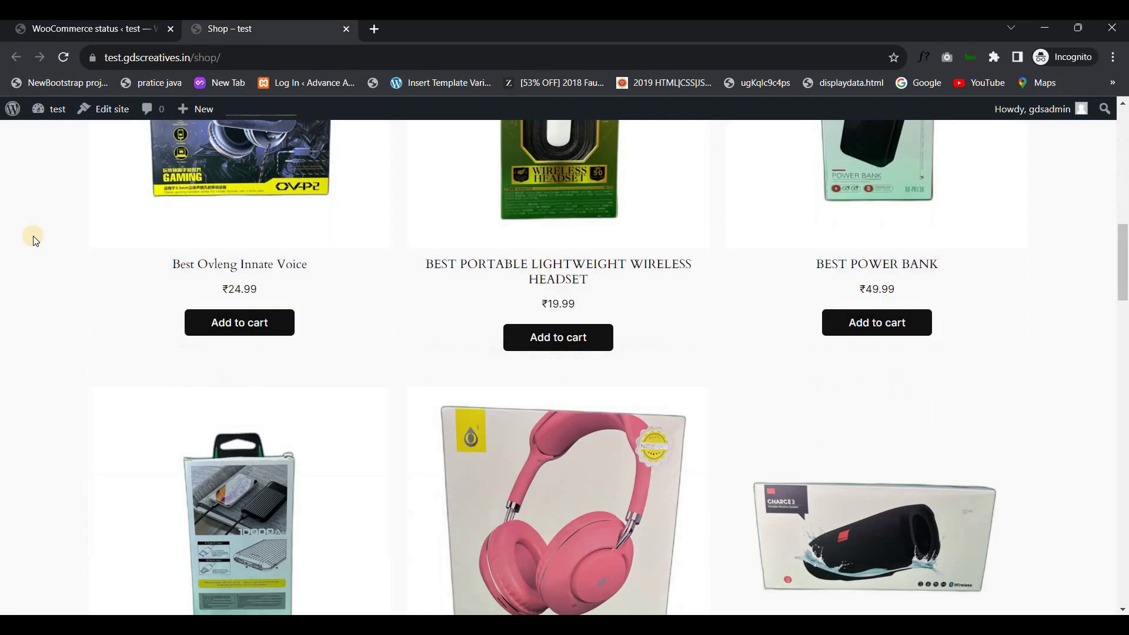
scroll(38, 241, "down", 9)
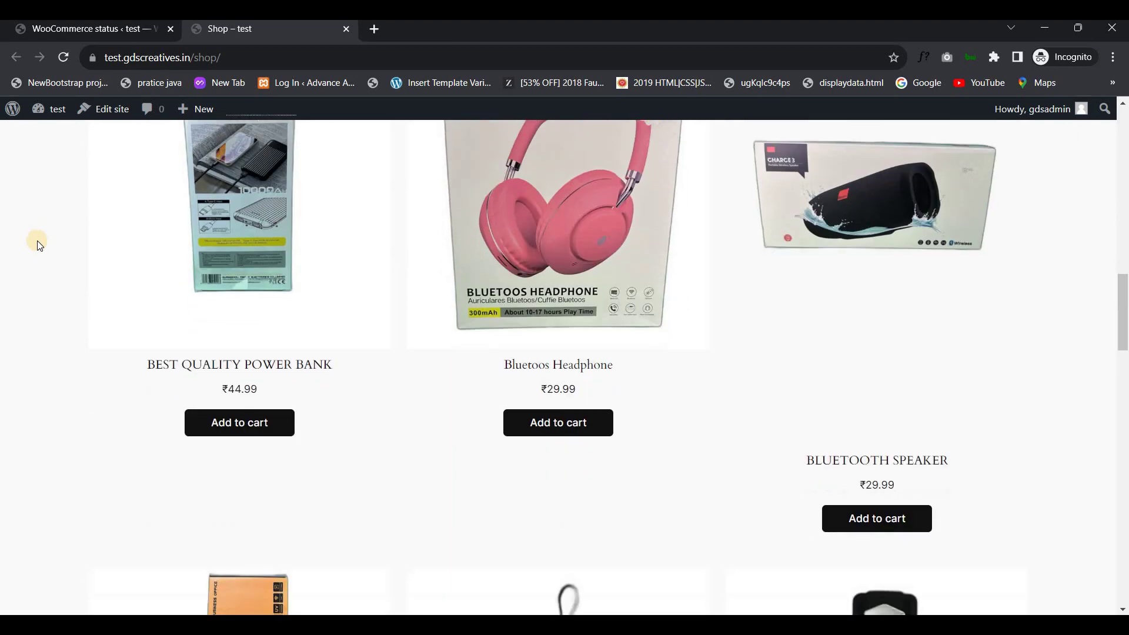